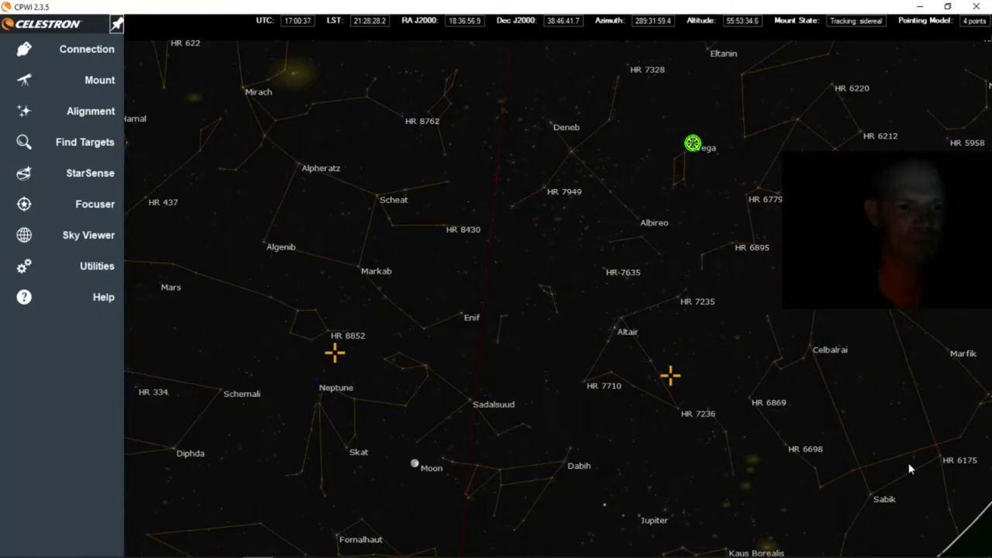
Switch to APT to view the defocused star as a bright ring in LiveView
key(alt+Tab)
key(alt+Tab)
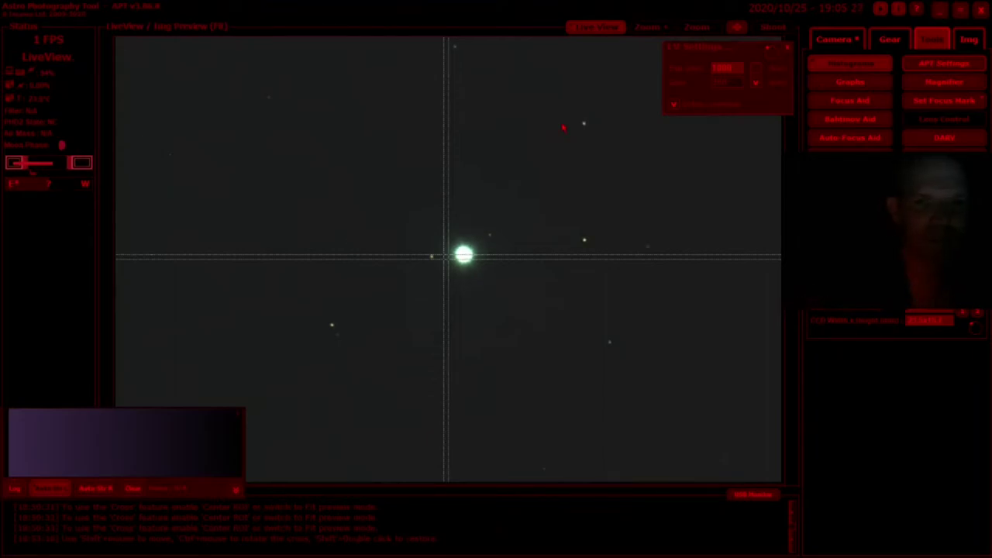
Search CPWI's local database for m27 and slew the mount to the Dumbbell Nebula
key(alt+Tab)
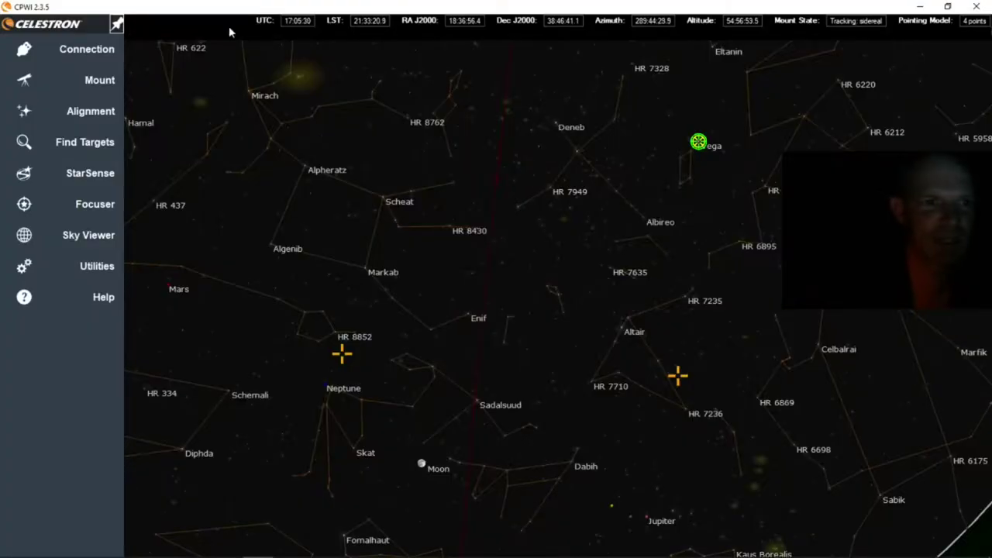
mouse_move(107, 158)
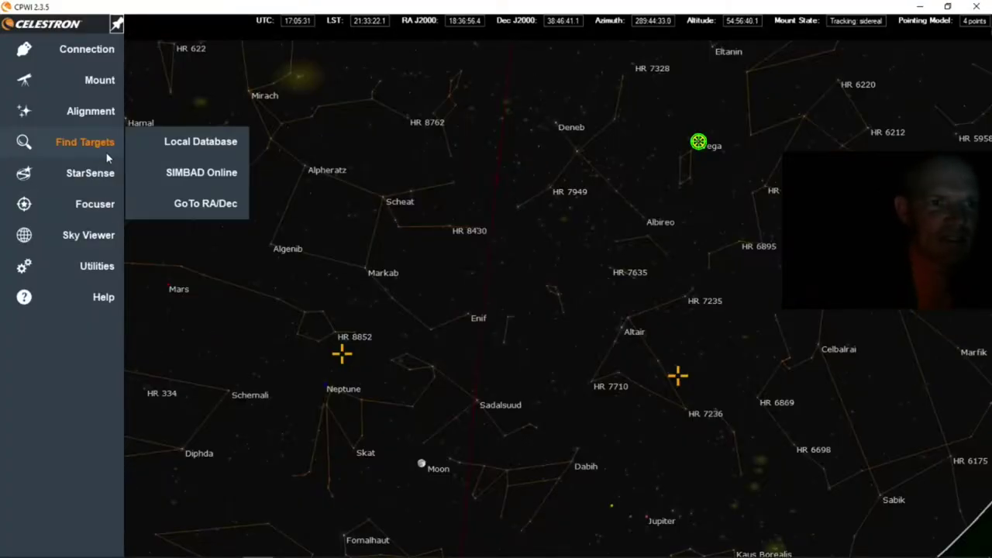
click(167, 142)
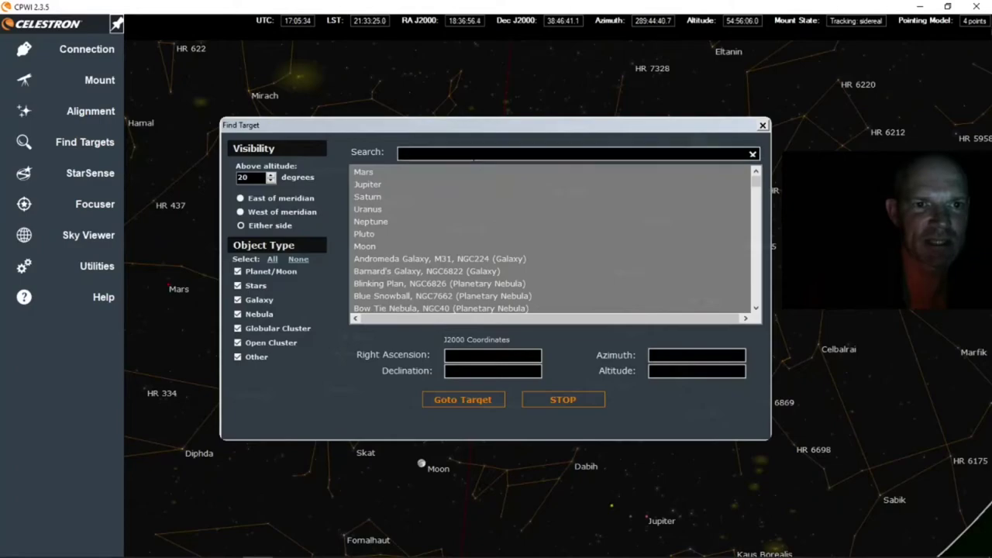
text(m27)
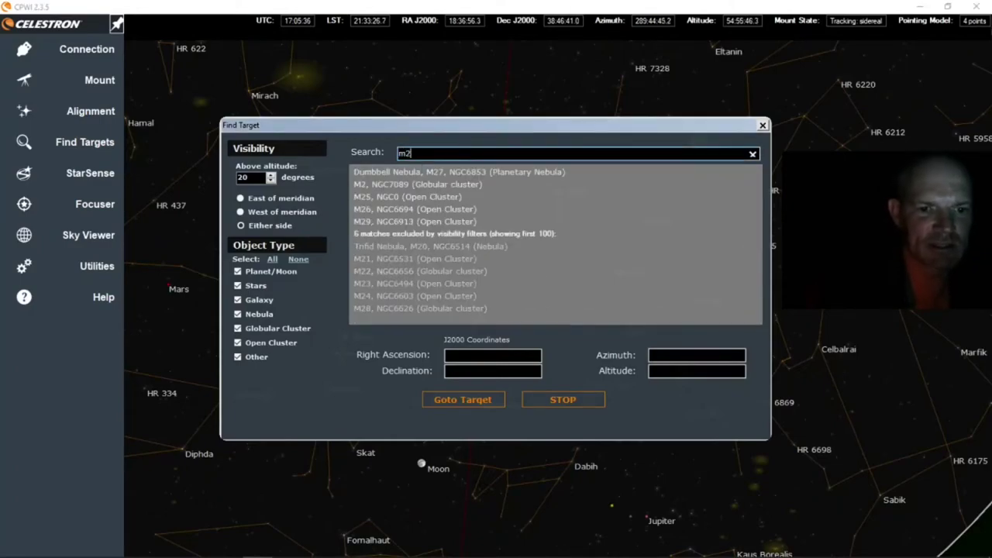
click(455, 172)
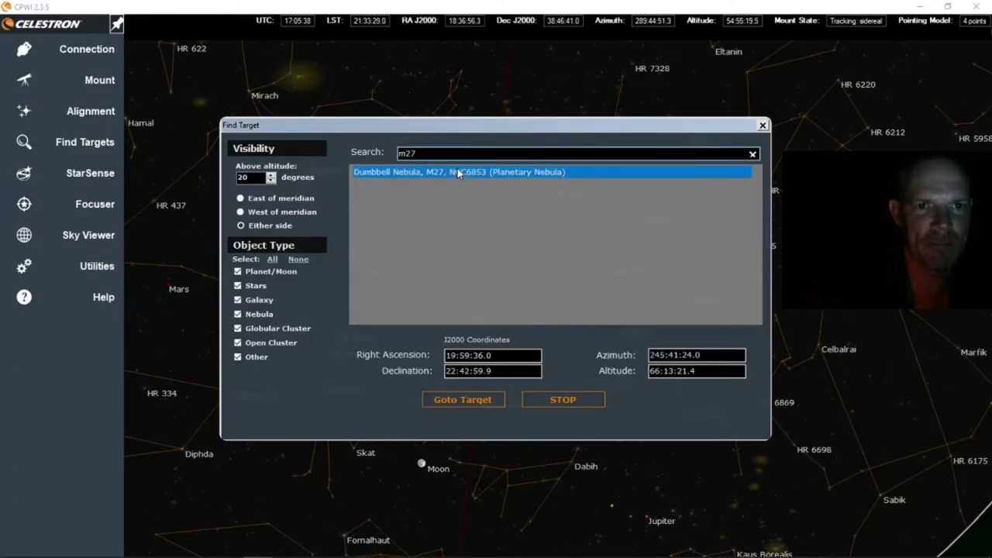
click(473, 399)
key(alt+Tab)
key(alt+Tab)
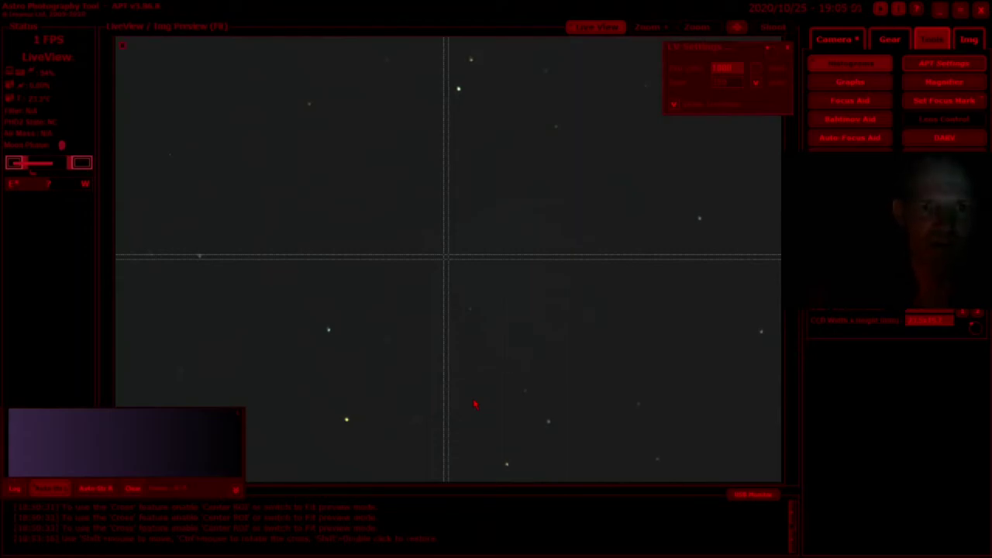
Toggle the LV Settings option and switch off APT's live view, keeping the M27 field shown
click(674, 103)
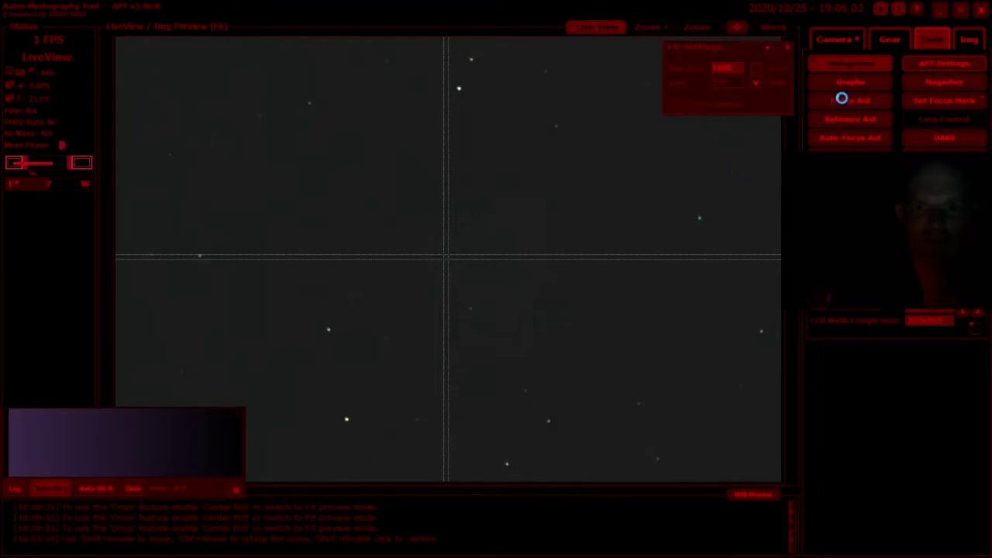
click(609, 31)
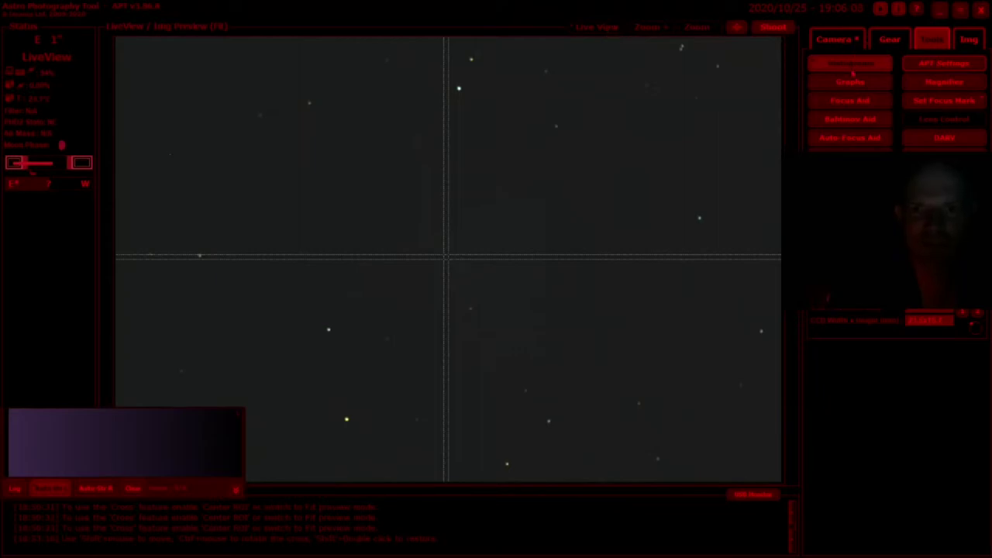
Show APT's camera and plan controls and turn the live preview off
click(837, 38)
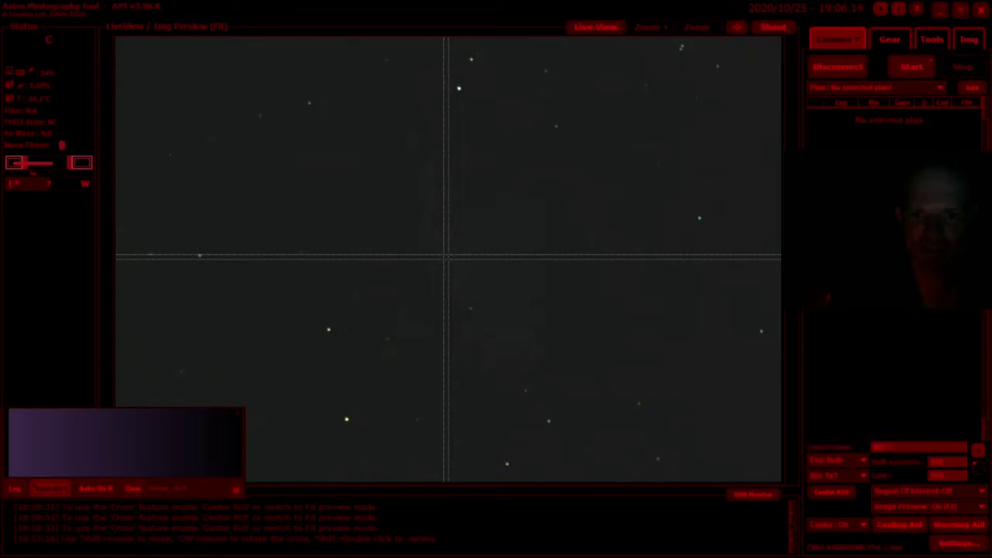
click(947, 461)
key(Escape)
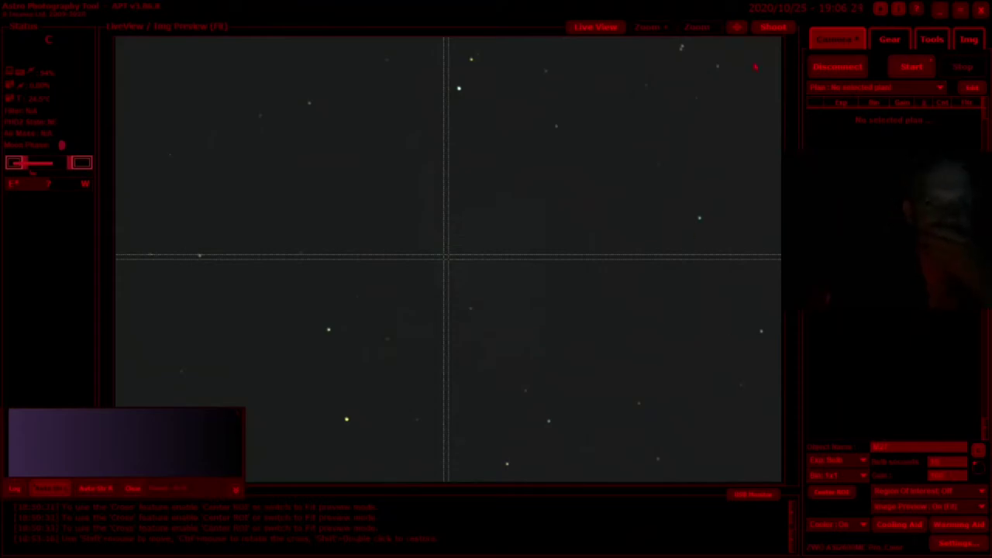
click(590, 28)
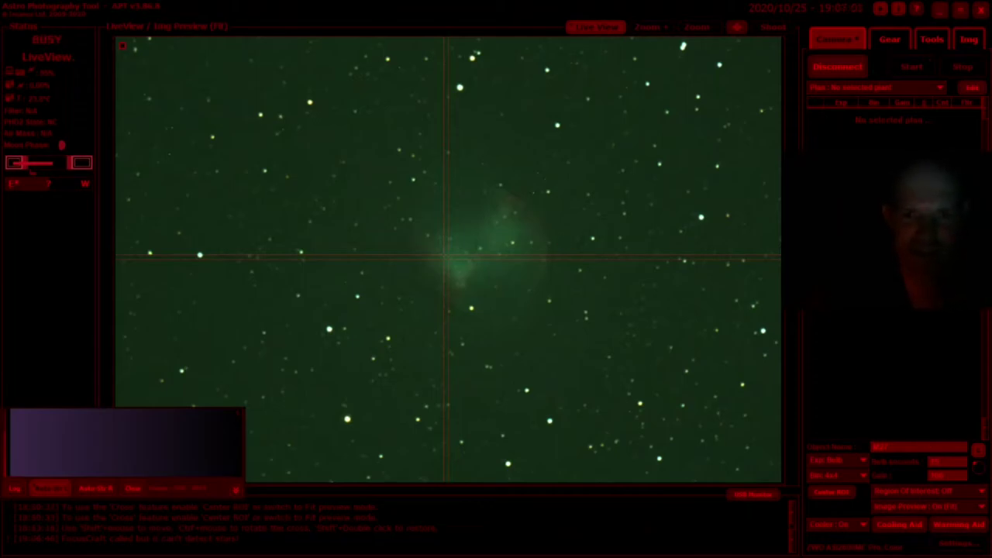
Close the M27 Find Target window in CPWI to reveal the sky map
key(alt+Tab)
key(alt+Tab)
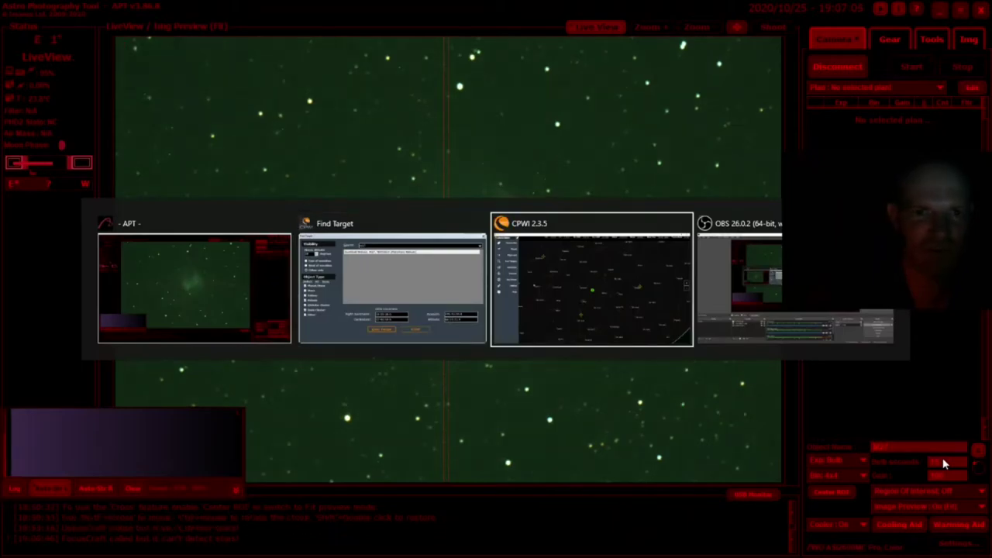
key(alt+Tab)
key(alt+Tab)
key(alt+Tab)
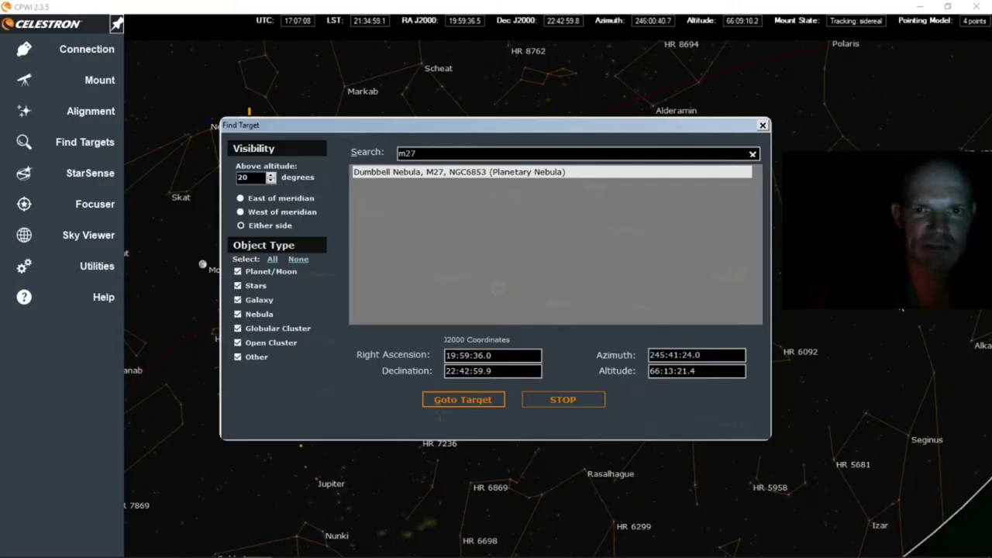
click(764, 125)
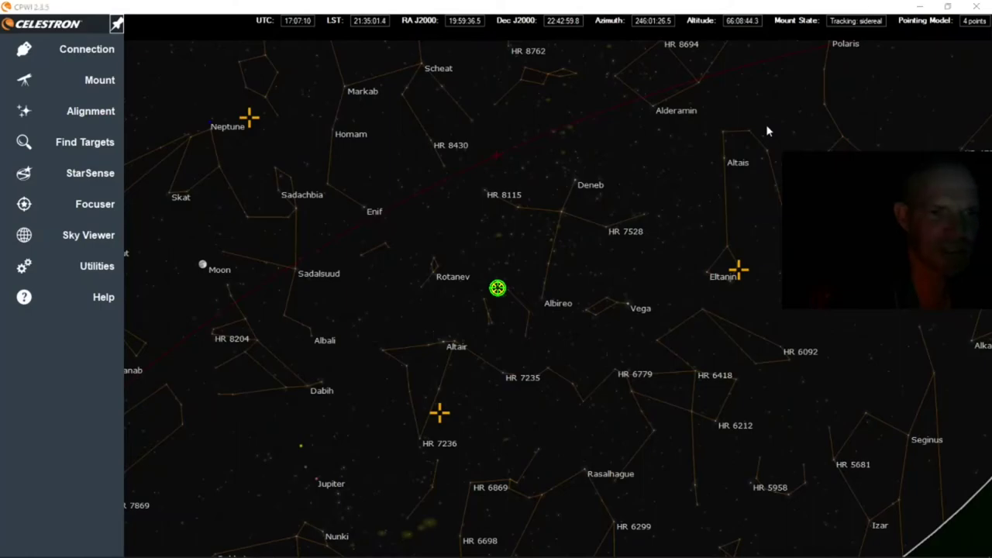
key(super)
Launch PHD2 and connect the ZWO camera and CPWI mount with Connect All
click(232, 250)
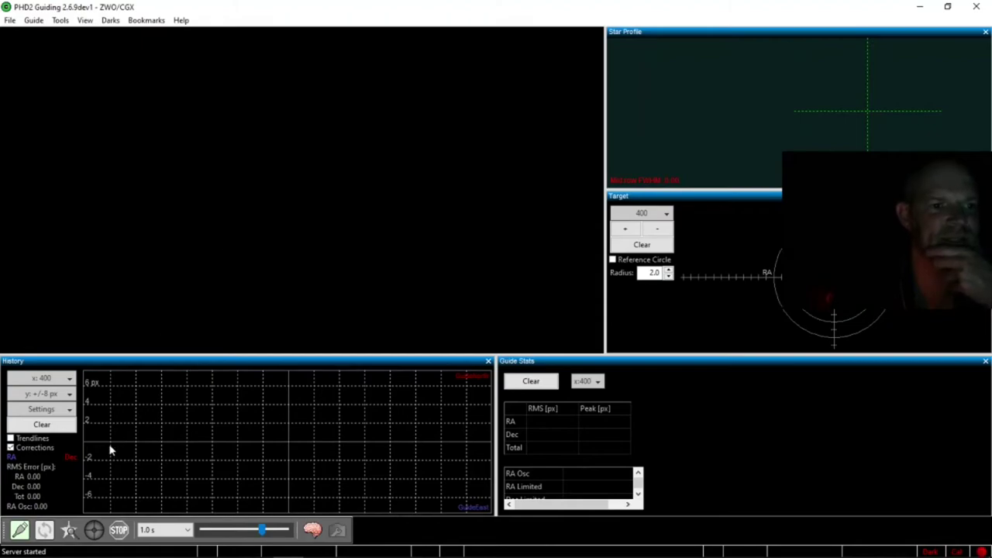
click(20, 529)
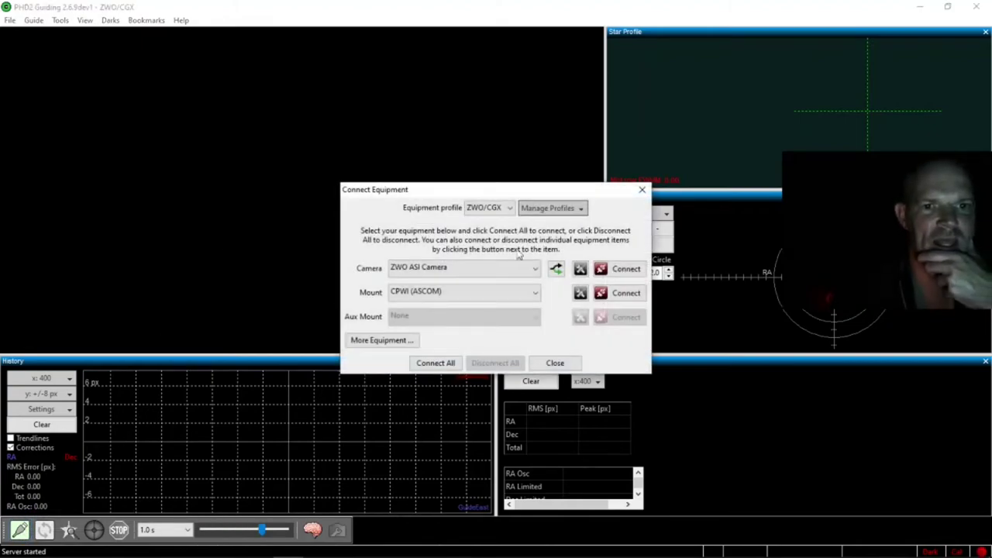
click(436, 364)
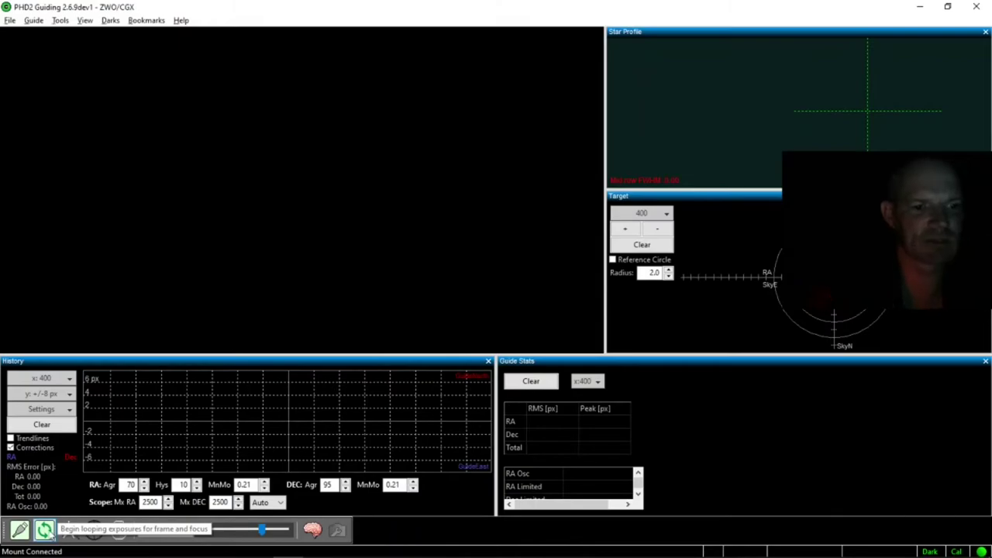
Start looping 1.0 s guide-camera exposures in PHD2
key(alt+Tab)
key(alt+Tab)
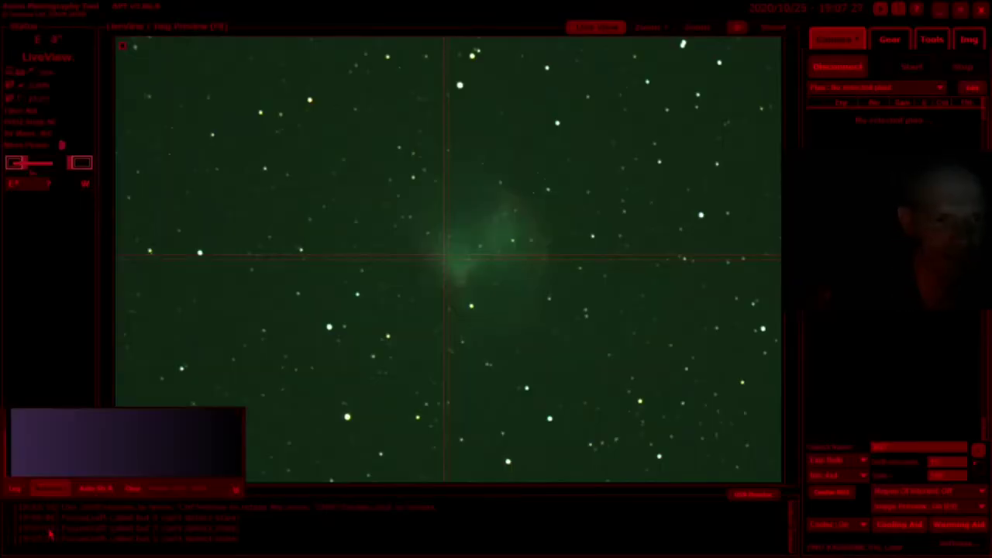
key(alt+Tab)
key(alt+Tab)
key(alt+Tab)
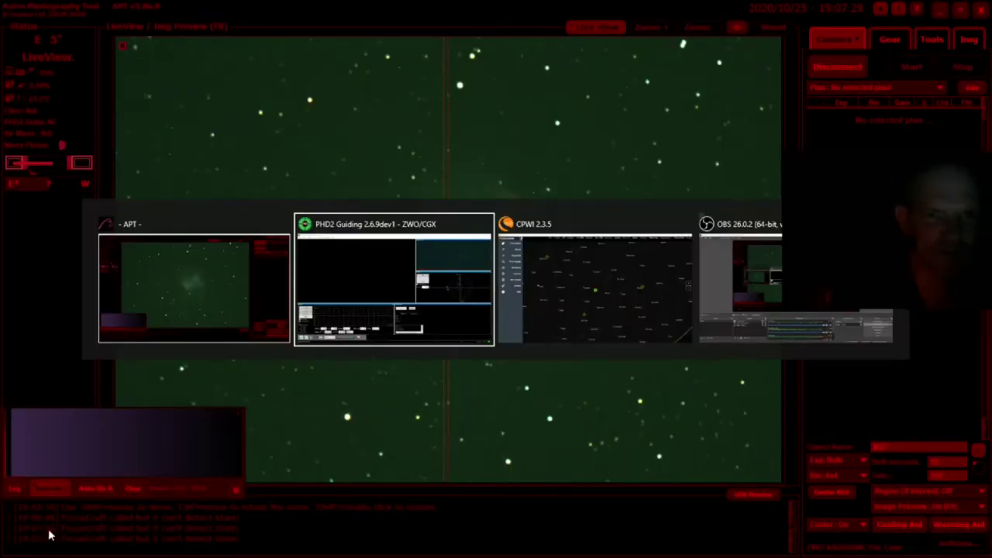
key(alt+Tab)
key(alt+Tab)
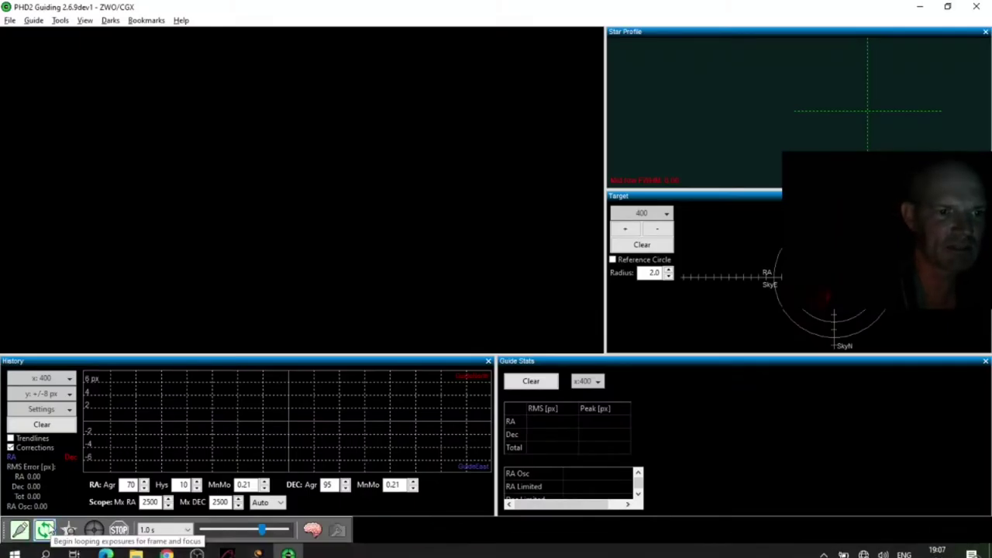
click(44, 530)
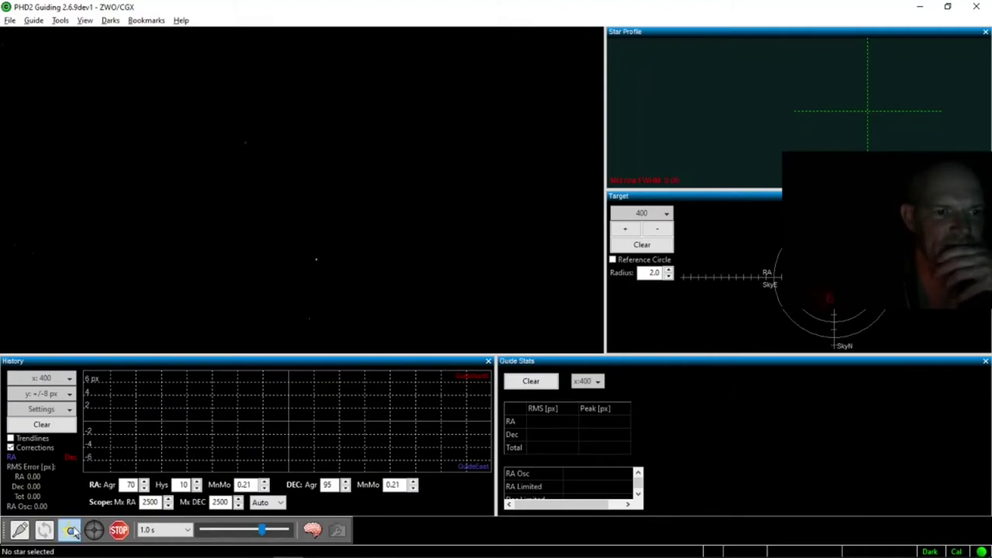
Auto-select a guide star, start guiding, and return to APT's LiveView of M27
click(71, 530)
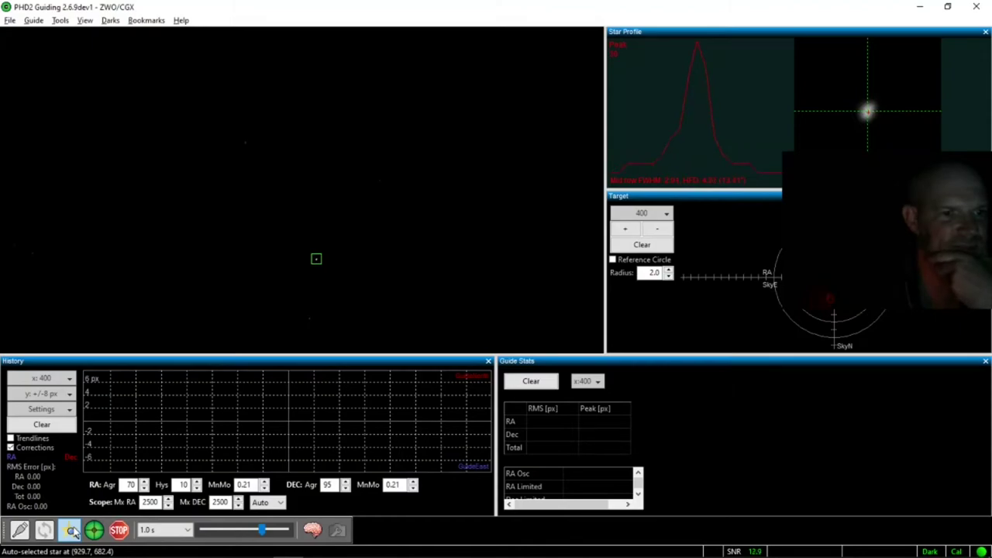
click(93, 530)
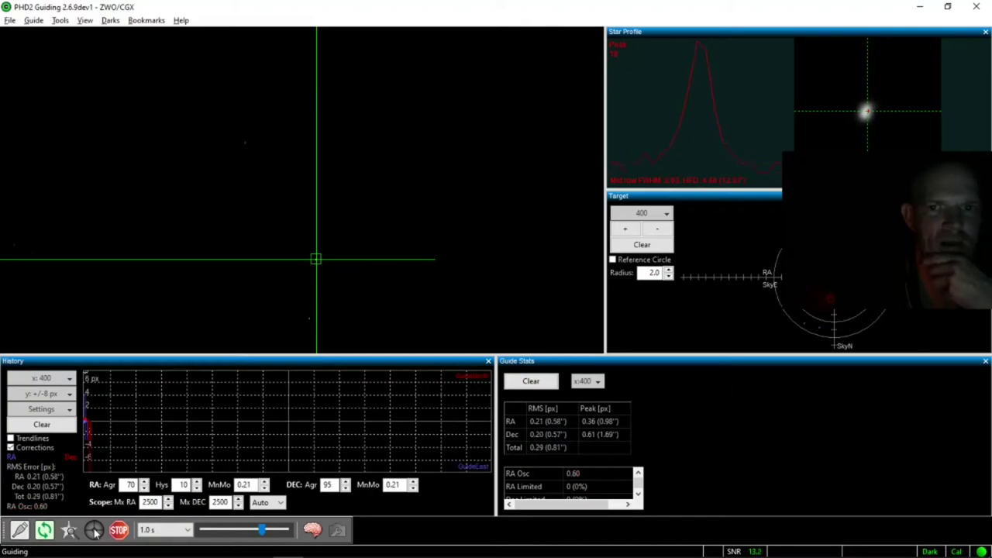
key(alt+Tab)
key(alt+Tab)
key(alt+Tab)
key(alt+Tab)
key(alt+Tab)
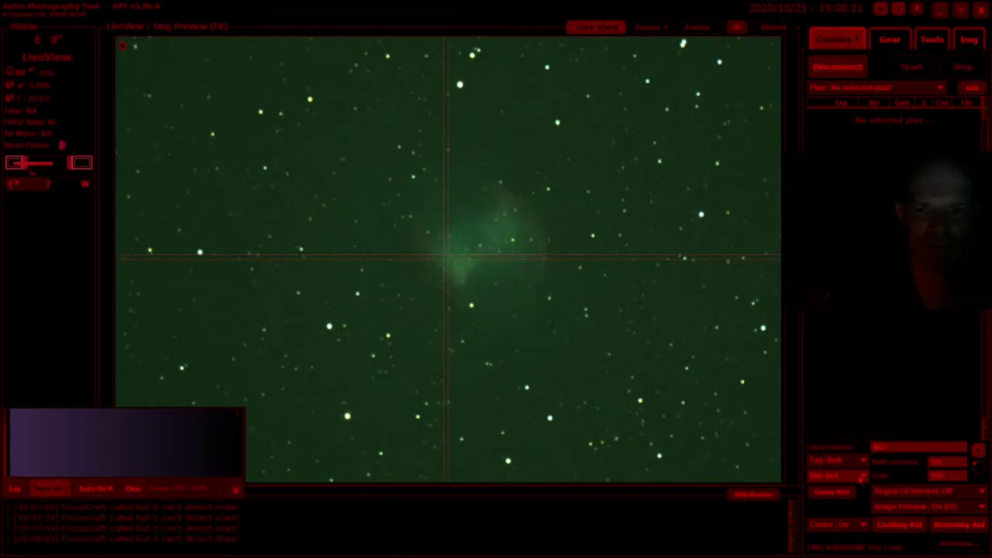
Choose an option from APT's Fits dropdown, then switch to OBS Studio
click(849, 475)
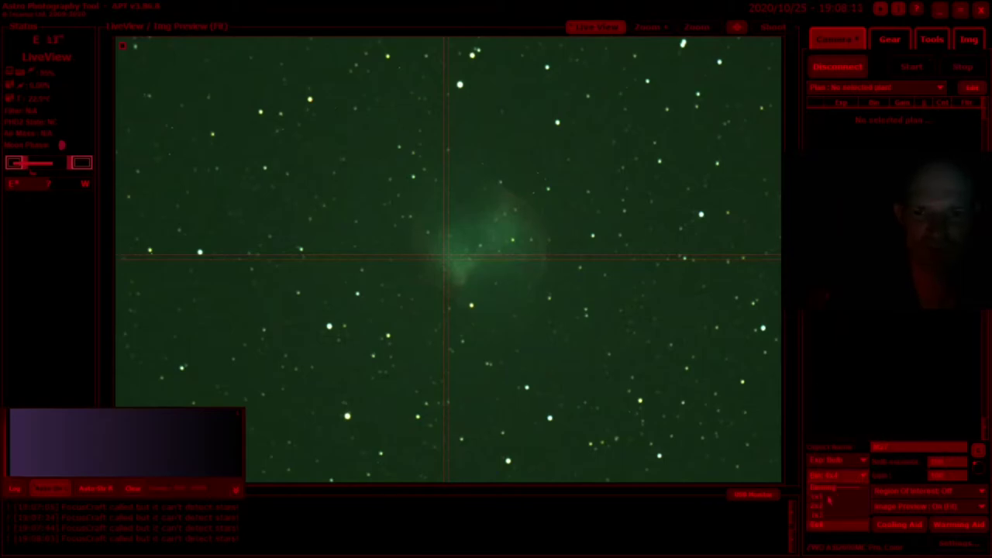
click(829, 502)
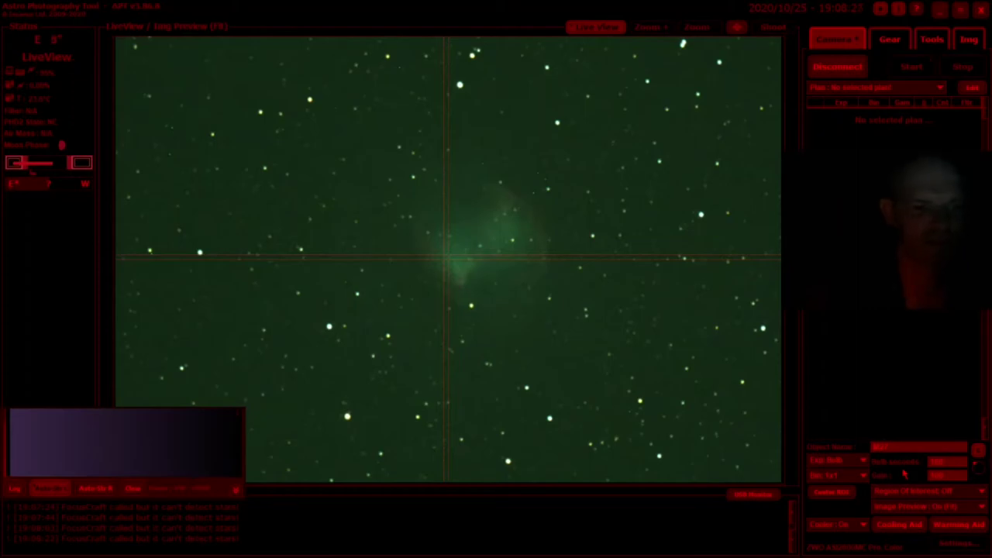
key(alt+Tab)
key(alt+Tab)
key(alt+Tab)
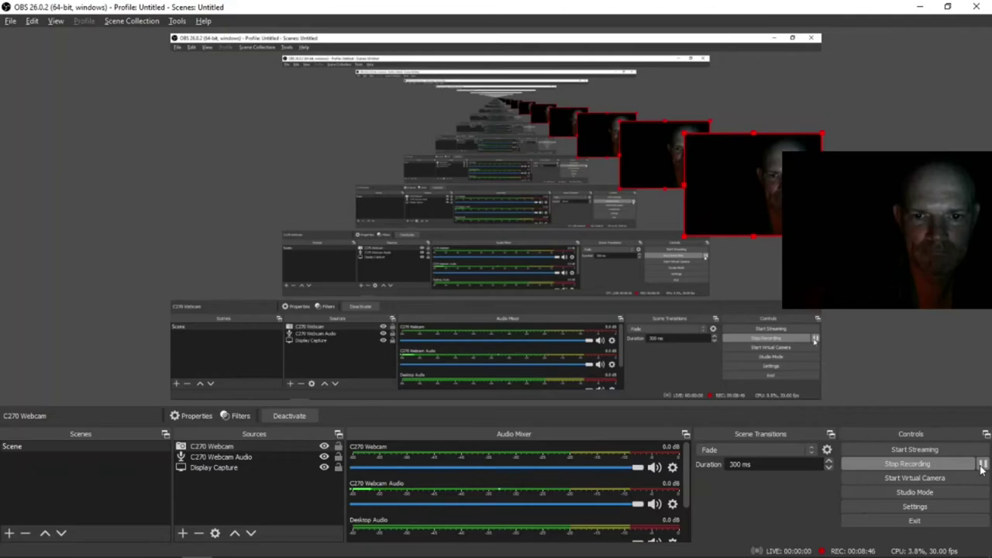
Switch from OBS back to APT's LiveView of the Dumbbell Nebula
key(alt+Tab)
key(alt+Tab)
key(alt+Tab)
key(alt+Tab)
key(alt+Tab)
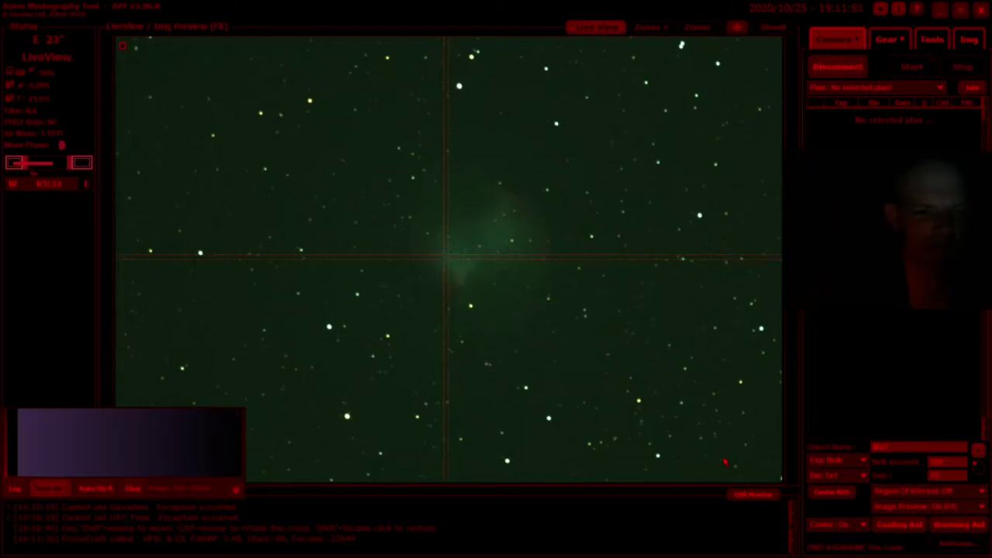
Inspect APT's live image of M27, then bring PHD2 Guiding forward
key(alt+Tab)
key(alt+Tab)
key(alt+Tab)
key(alt+Tab)
key(alt+Tab)
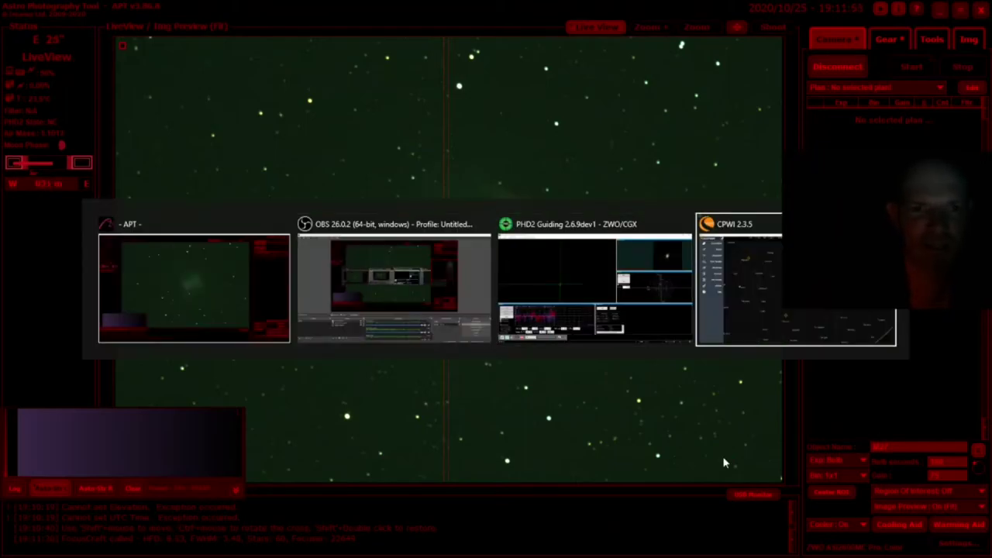
key(alt+Tab)
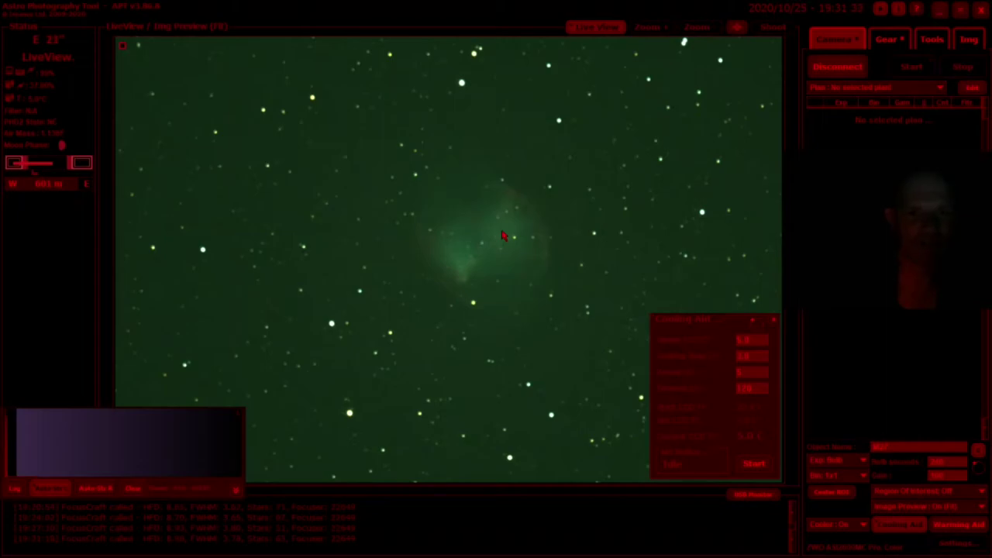
key(alt+Tab)
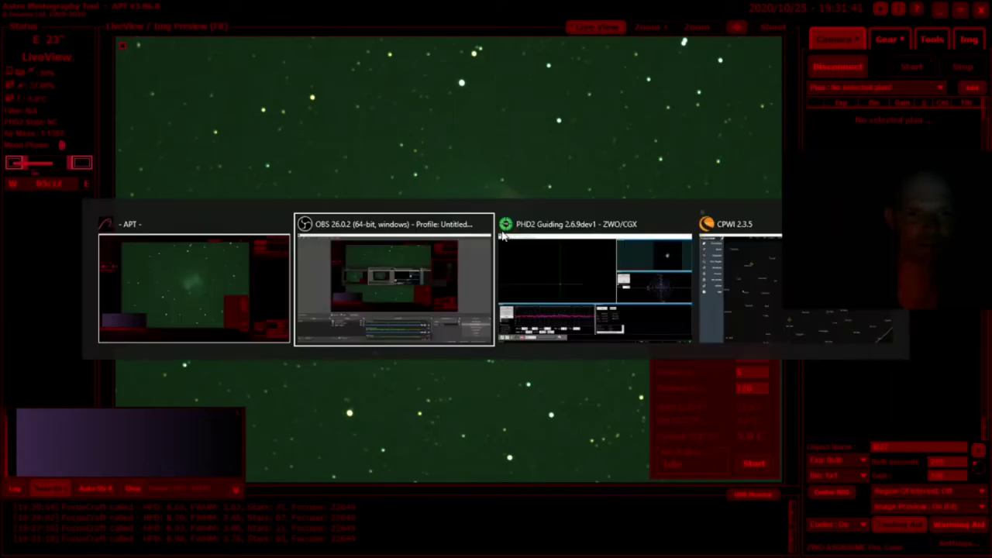
key(alt+Tab)
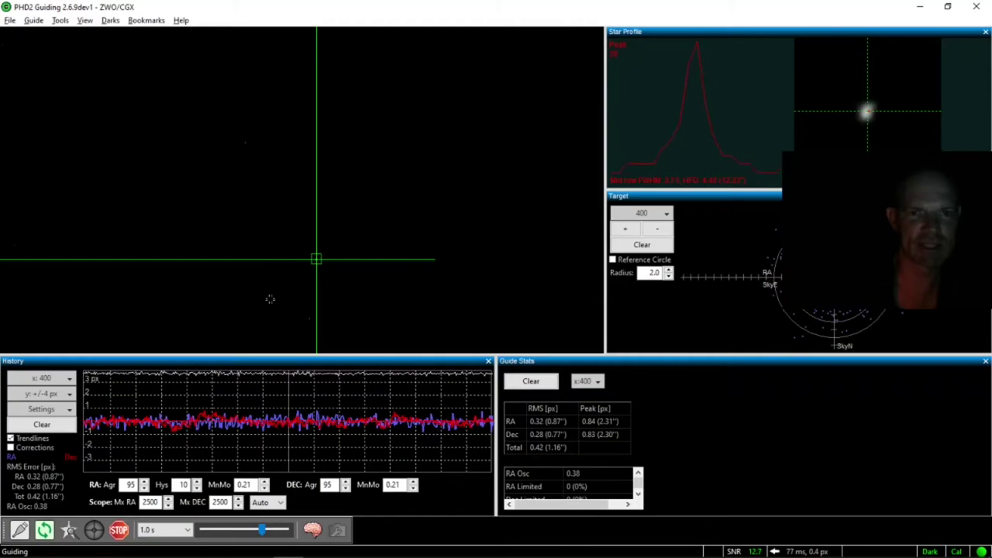
Check PHD2 guiding holds steady while APT's 240-second light-frame plan is loaded
key(alt+Tab)
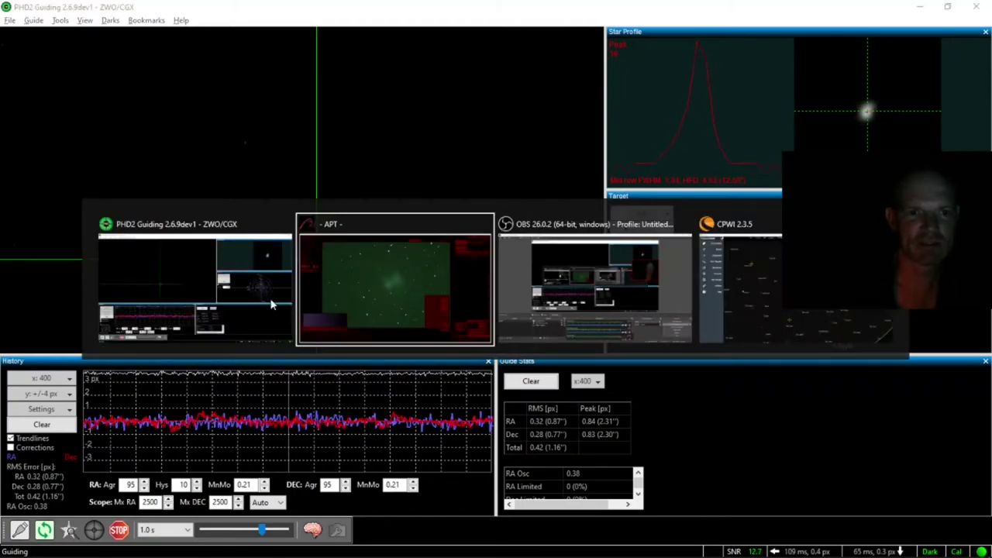
key(alt+Tab)
key(alt+Tab)
key(alt+Tab)
key(alt+Tab)
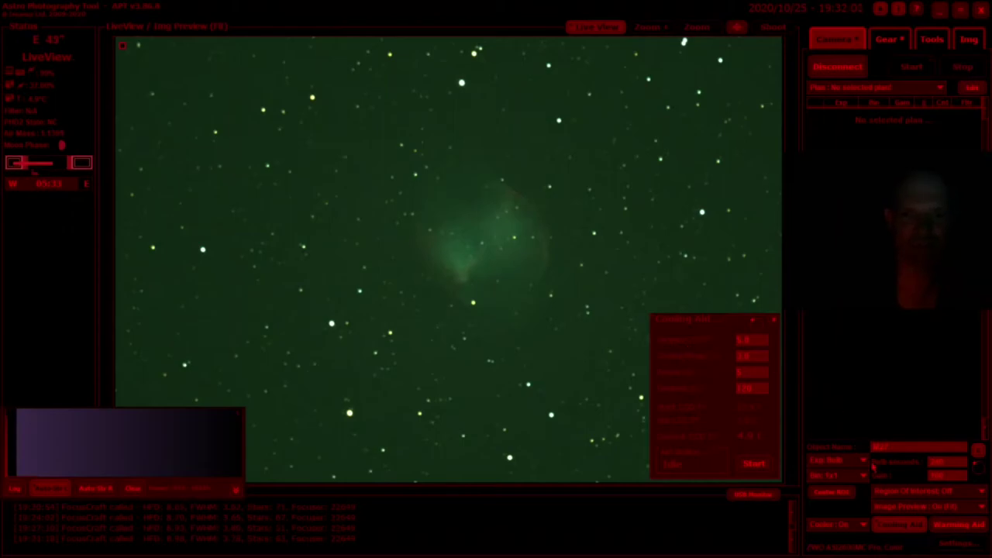
key(alt+Tab)
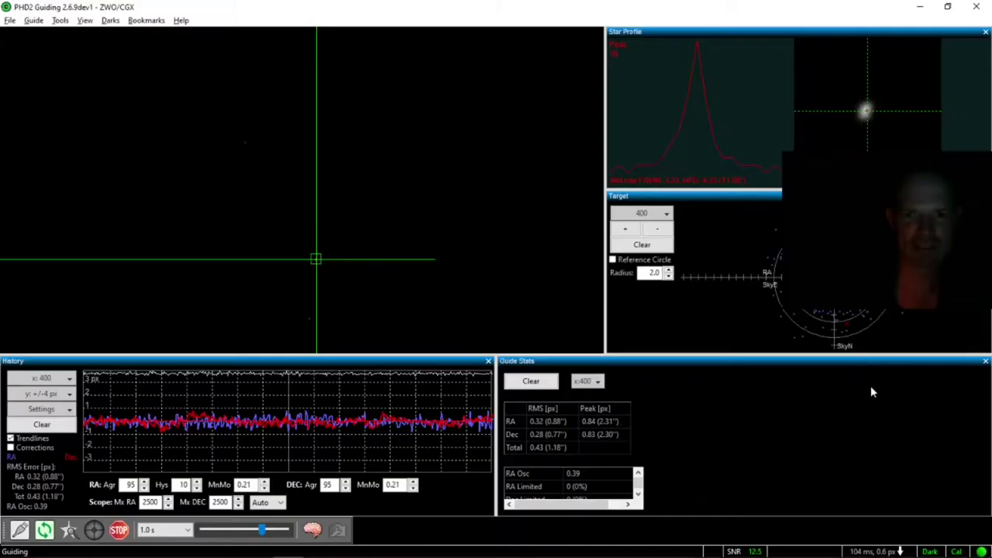
key(alt+Tab)
key(alt+Tab)
key(alt+Tab)
key(alt+Tab)
key(alt+Tab)
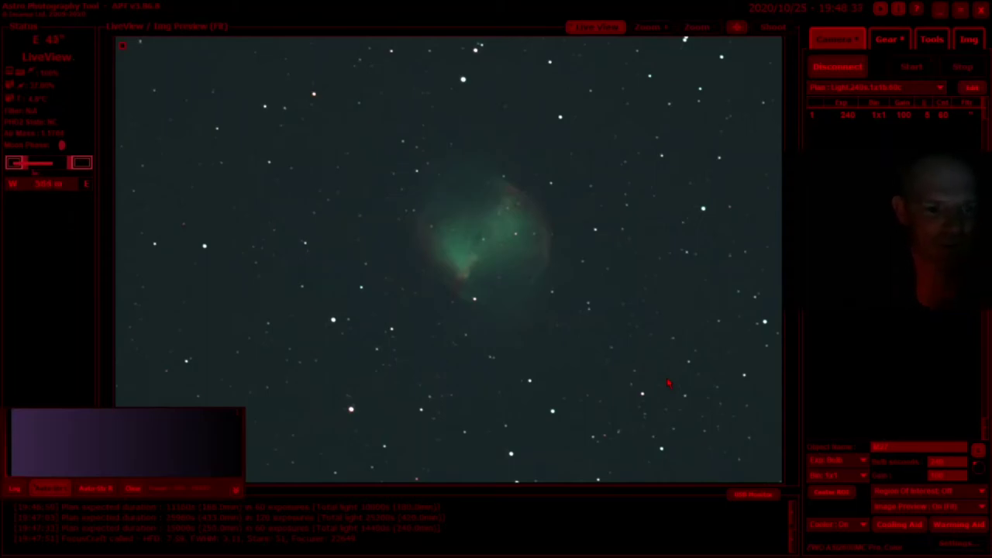
key(alt+Tab)
key(alt+Tab)
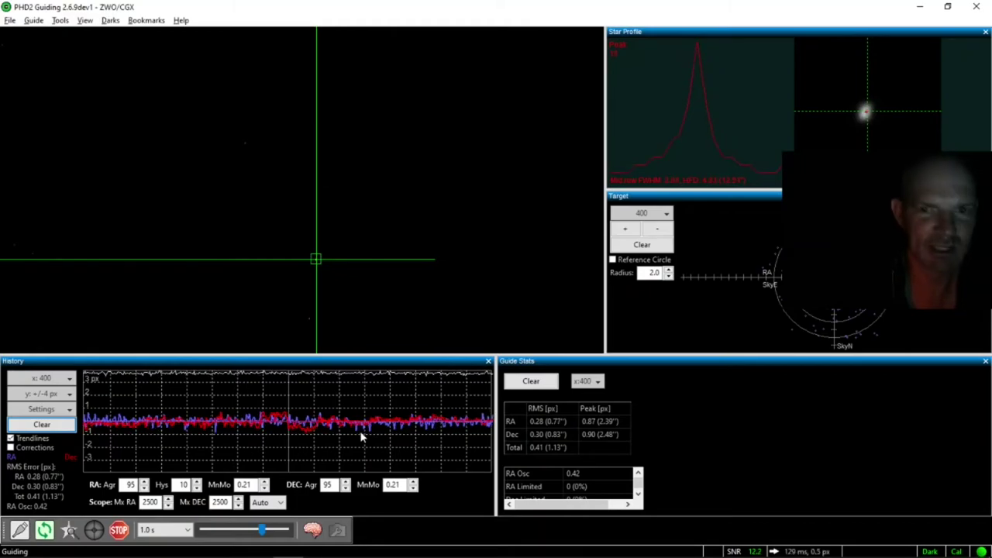
key(alt+Tab)
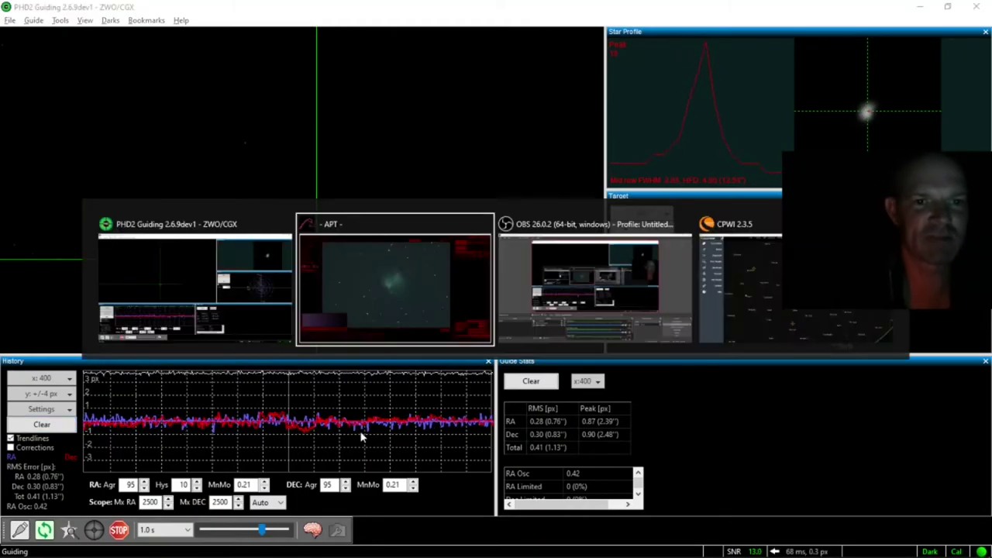
key(alt+Tab)
key(alt+Tab)
key(alt+Tab)
key(alt+Tab)
key(alt+Tab)
key(alt+Tab)
key(alt+Tab)
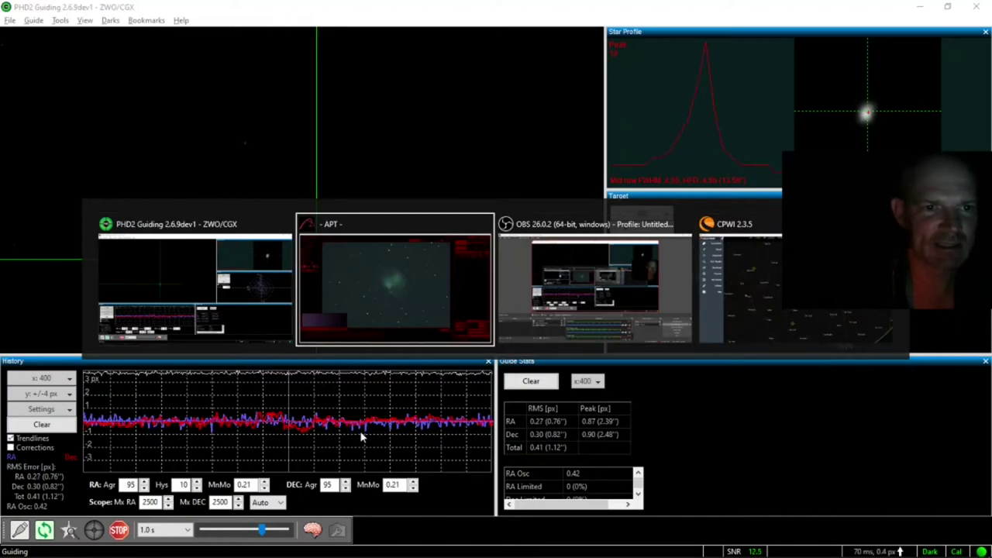
key(alt+Tab)
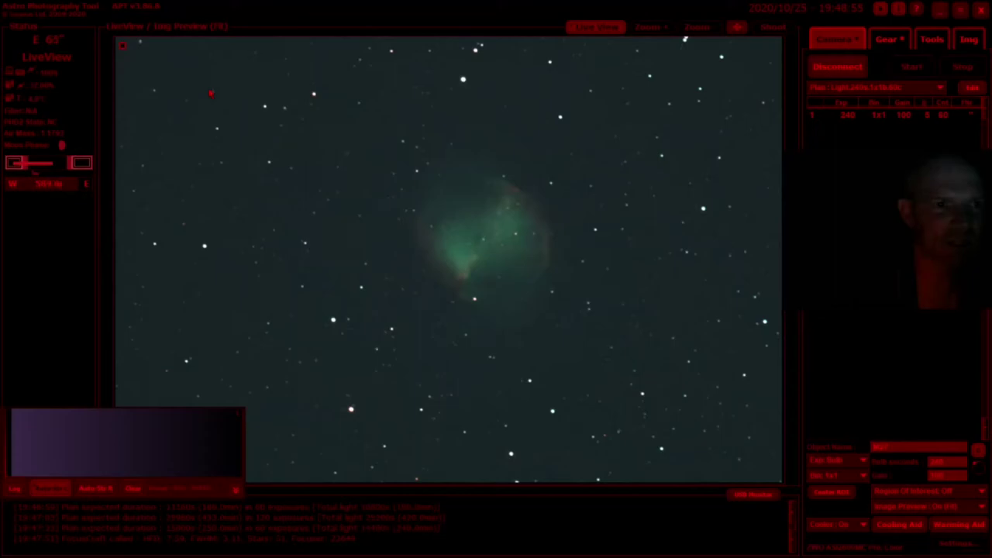
Show the DARV drift-alignment controls and their instructions from the Tools section
click(929, 41)
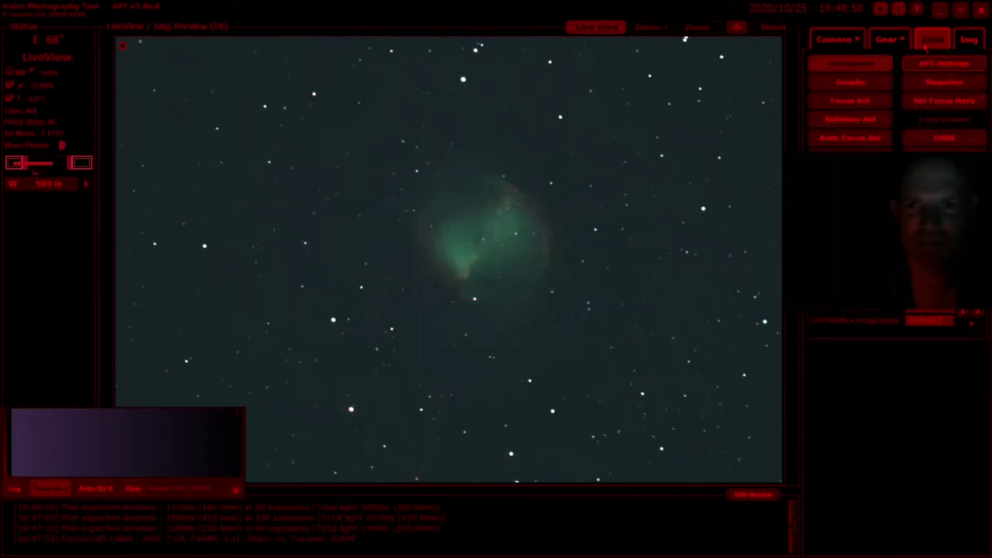
click(919, 139)
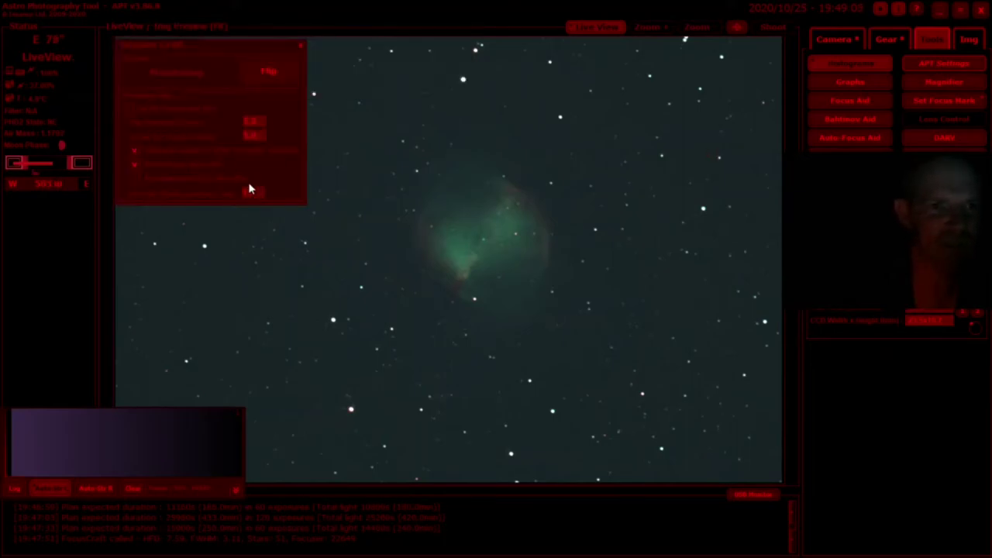
Check the PHD2 Guiding window, then return to APT
key(alt+Tab)
key(alt+Tab)
key(alt+Tab)
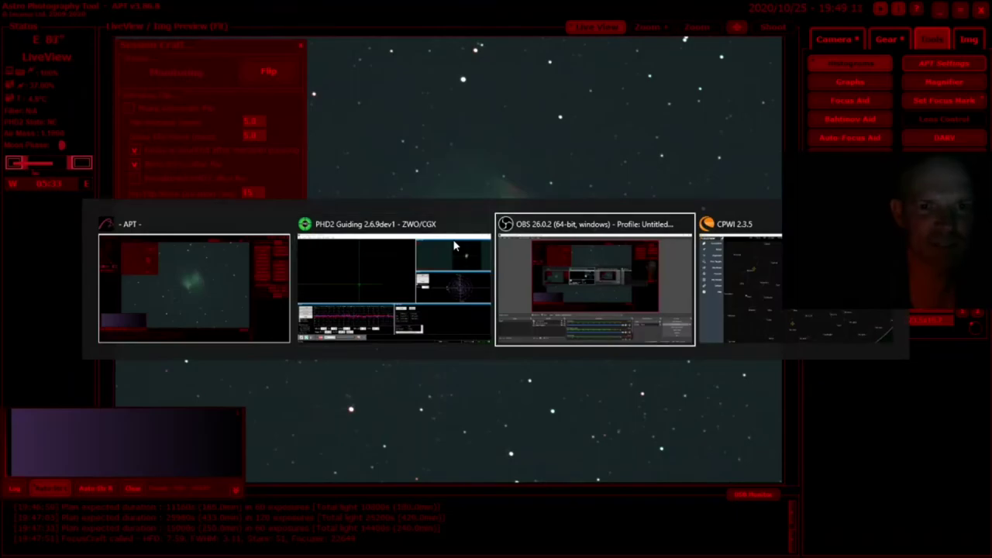
click(454, 245)
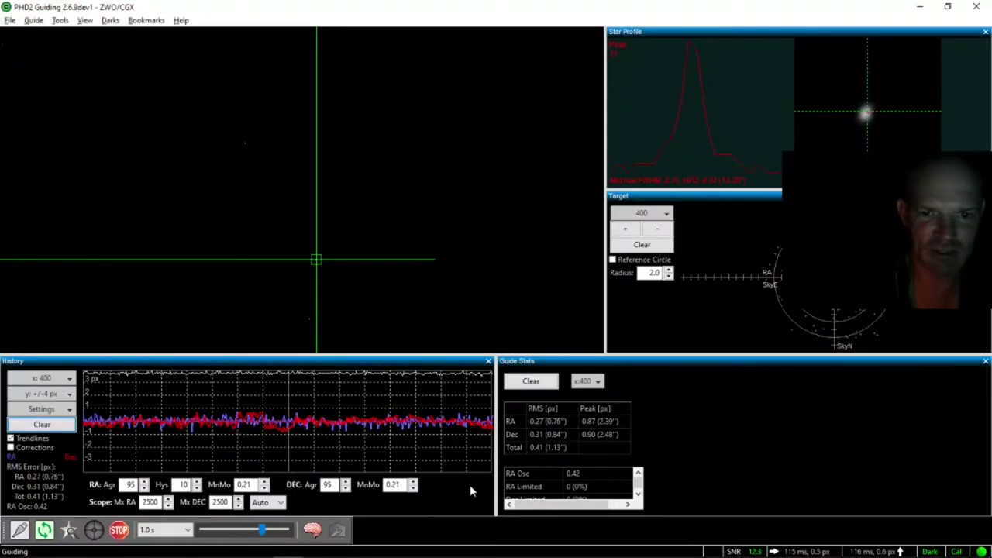
key(alt+Tab)
key(alt+Tab)
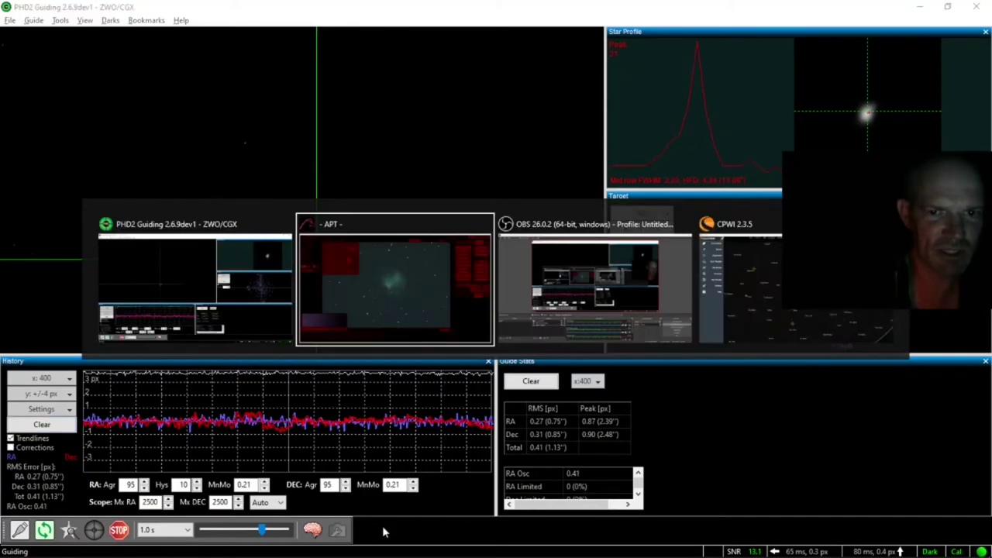
key(alt+Tab)
key(alt+Tab)
key(alt+Tab)
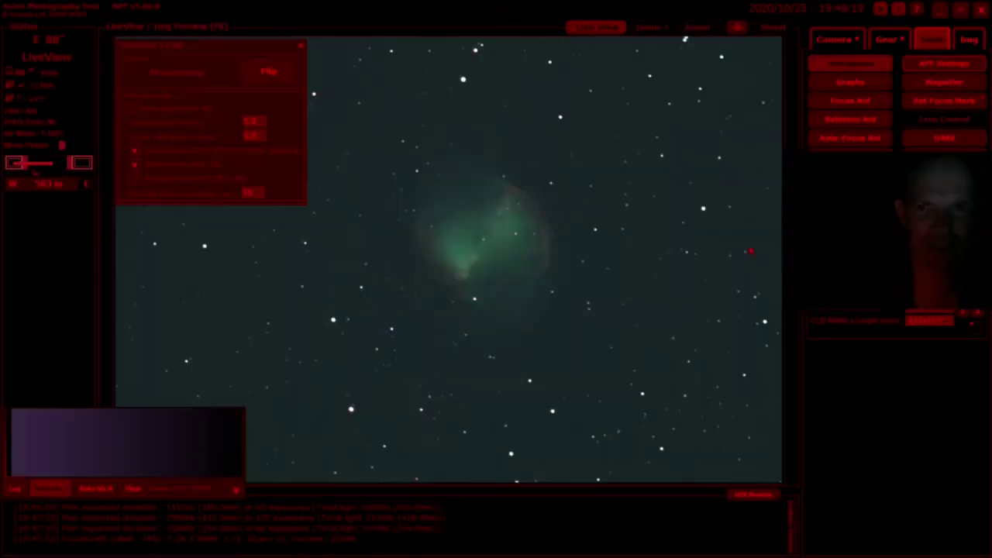
Turn off Live View and start the 240-second light-frame plan on the Dumbbell Nebula
click(834, 45)
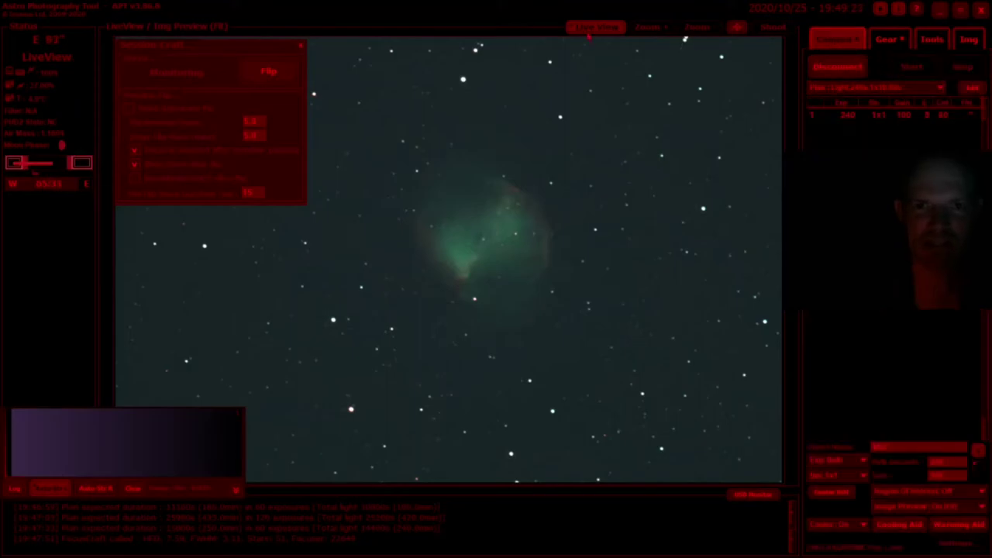
click(587, 29)
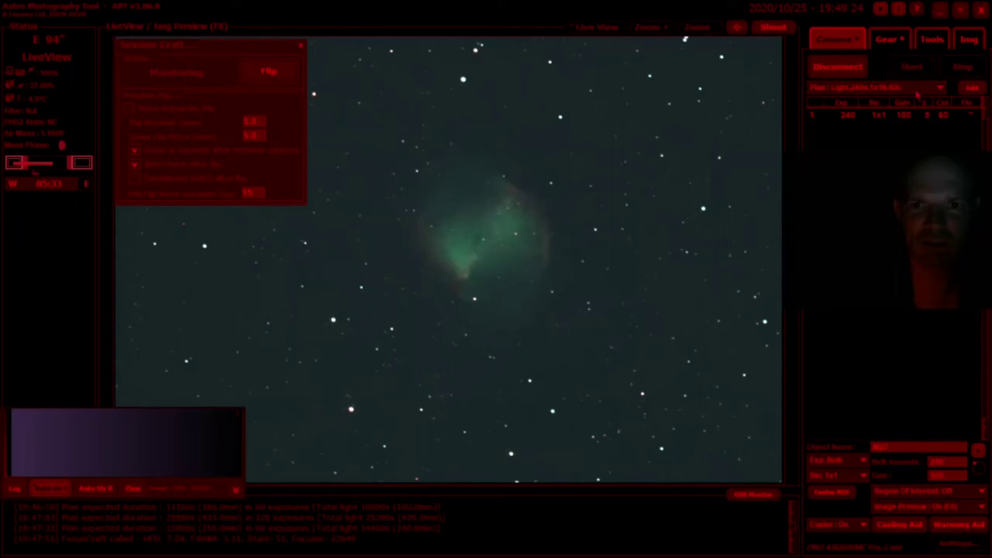
click(912, 69)
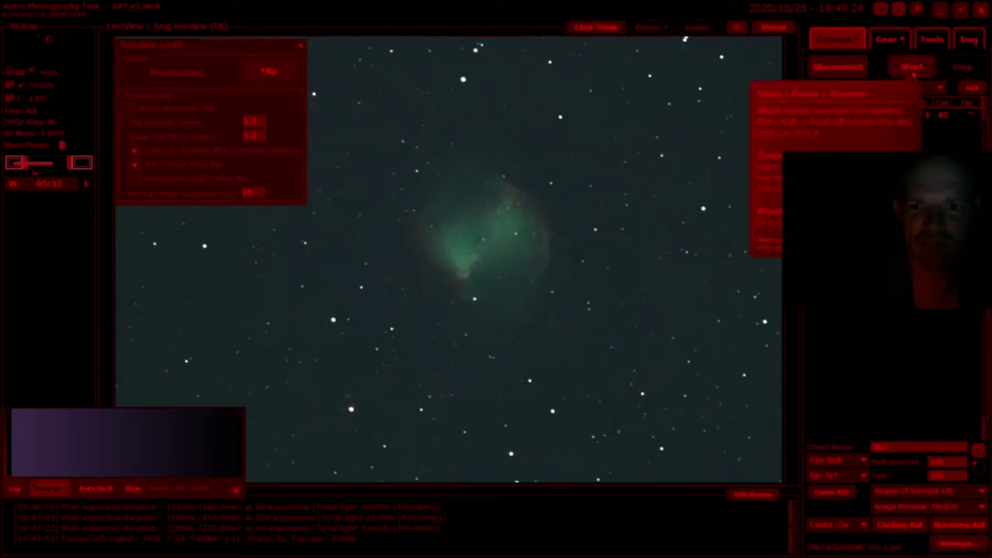
click(912, 68)
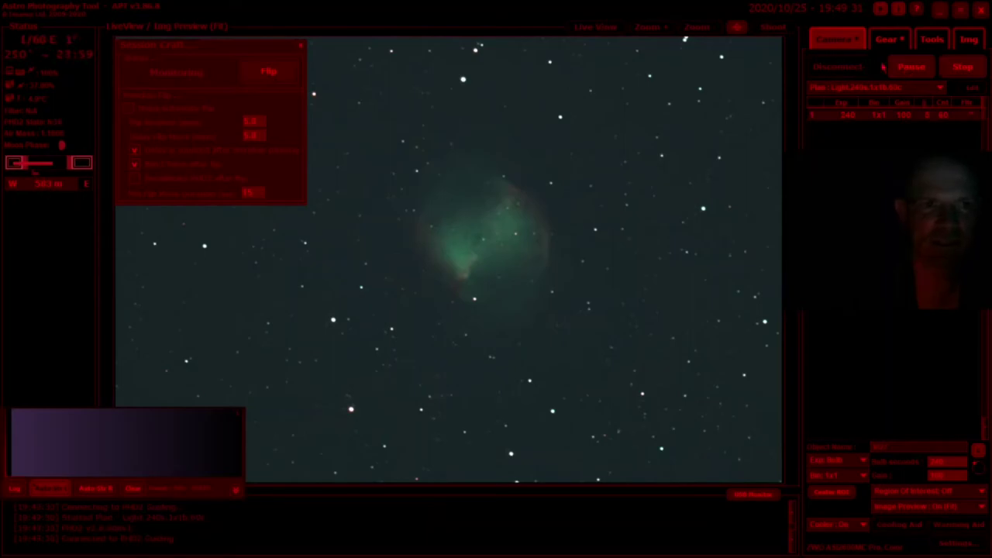
key(alt+Tab)
key(alt+Tab)
key(alt+Tab)
key(alt+Tab)
key(alt+Tab)
key(alt+Tab)
key(alt+Tab)
key(alt+Tab)
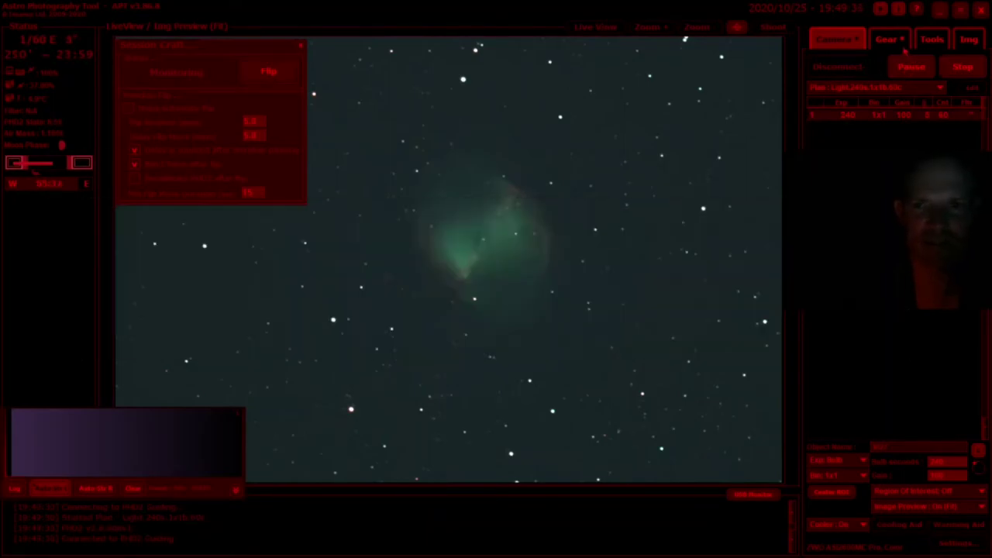
Accept the guide settings unchanged and enable automatic meridian flip, confirming with Yes
click(929, 43)
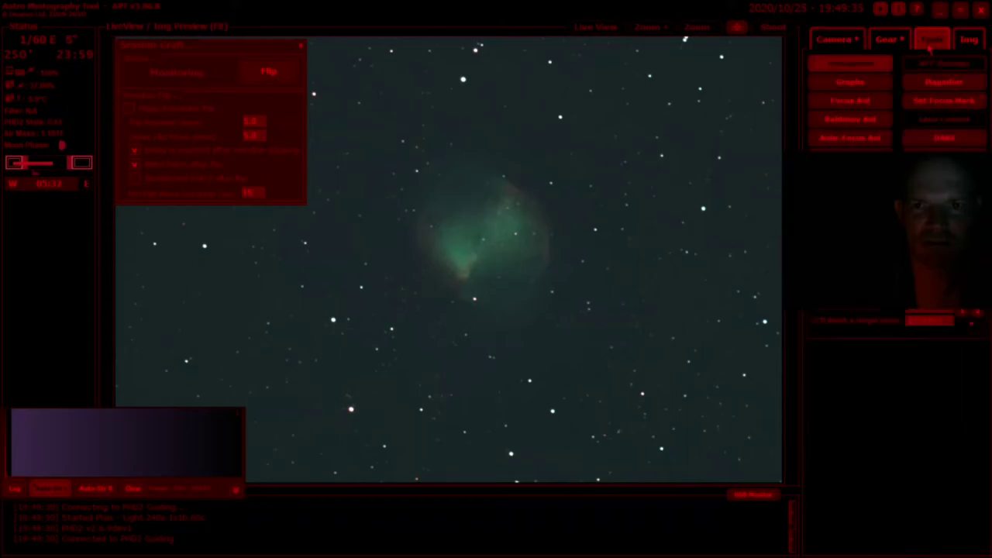
click(885, 43)
click(952, 69)
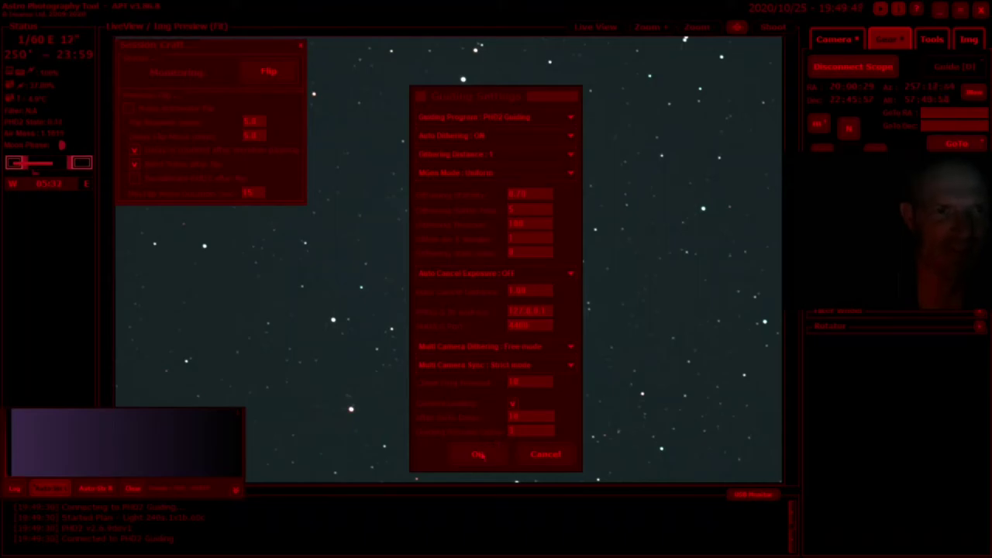
click(480, 455)
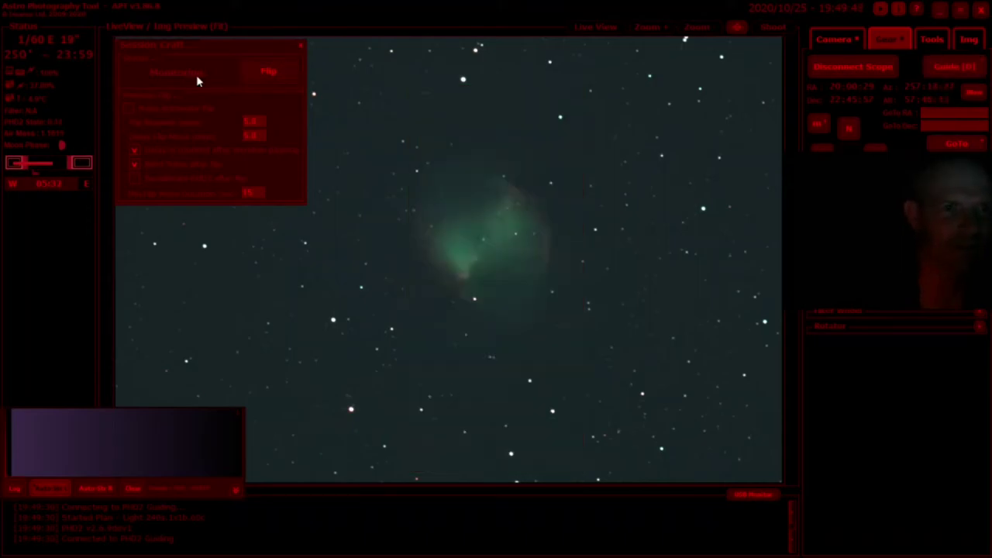
click(128, 113)
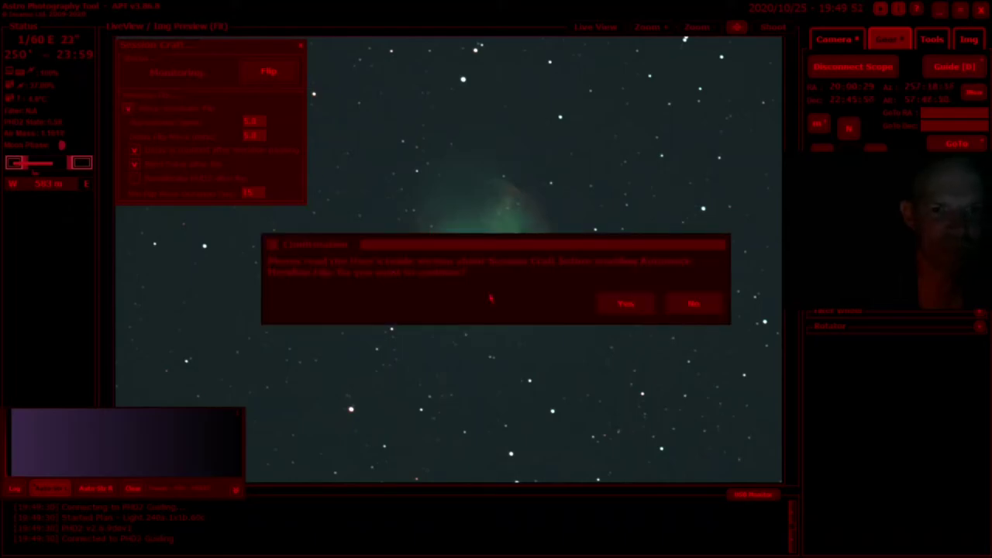
click(623, 304)
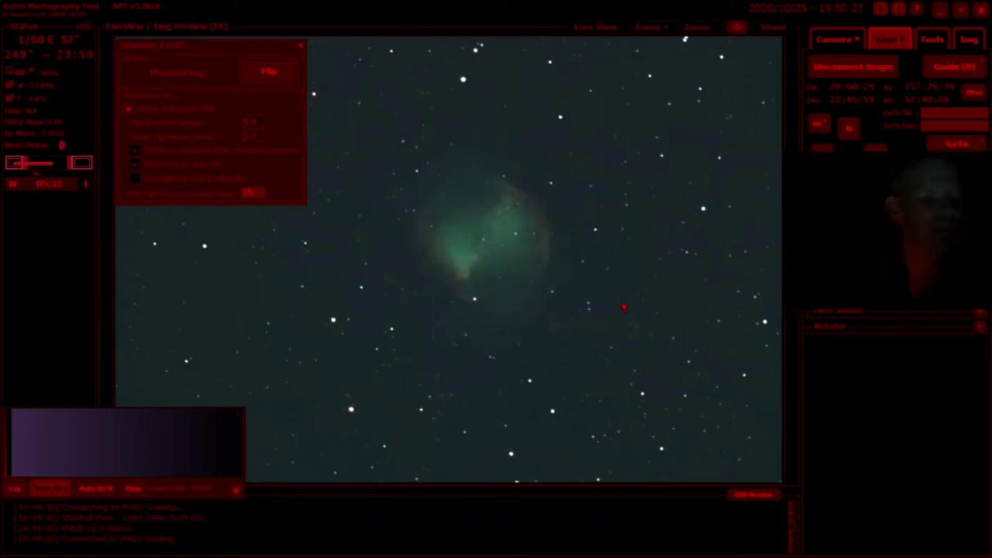
Lower the screen brightness while the first 240-second frame keeps exposing
key(XF86MonBrightnessDown)
key(XF86MonBrightnessDown)
key(XF86MonBrightnessDown)
key(XF86MonBrightnessDown)
key(XF86MonBrightnessDown)
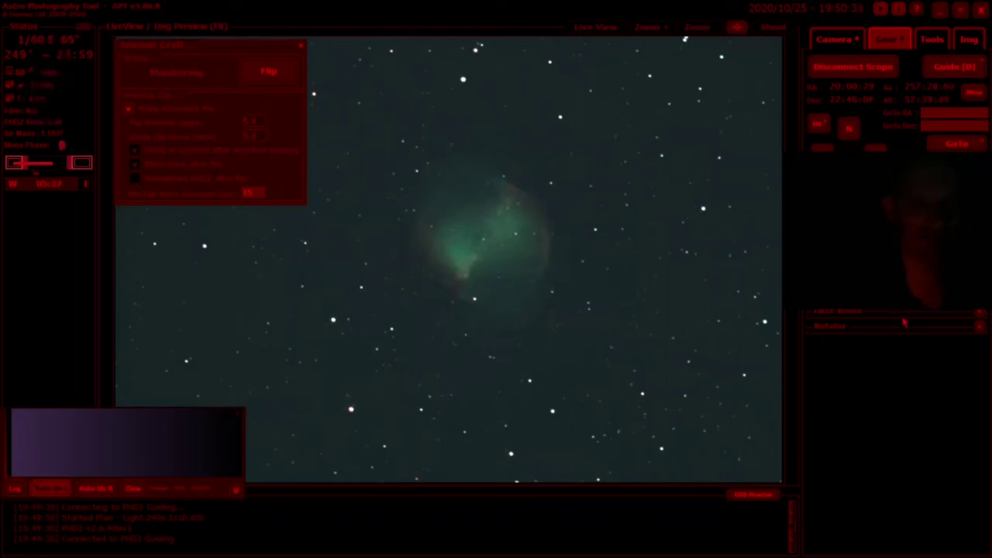
key(alt+Tab)
key(Tab)
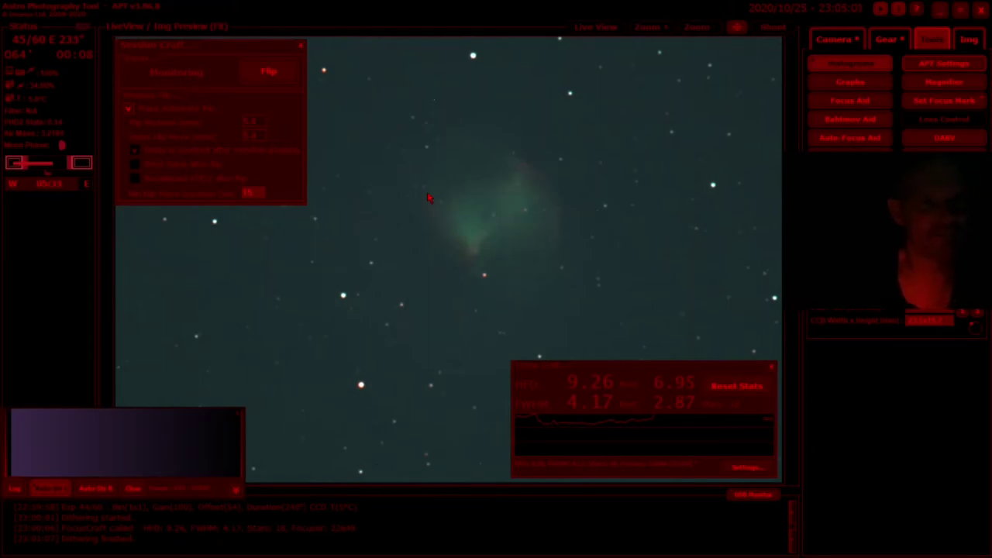
Switch to PHD2 Guiding to inspect the dither and 0.74 px total RMS guiding
key(alt+Tab)
key(Tab)
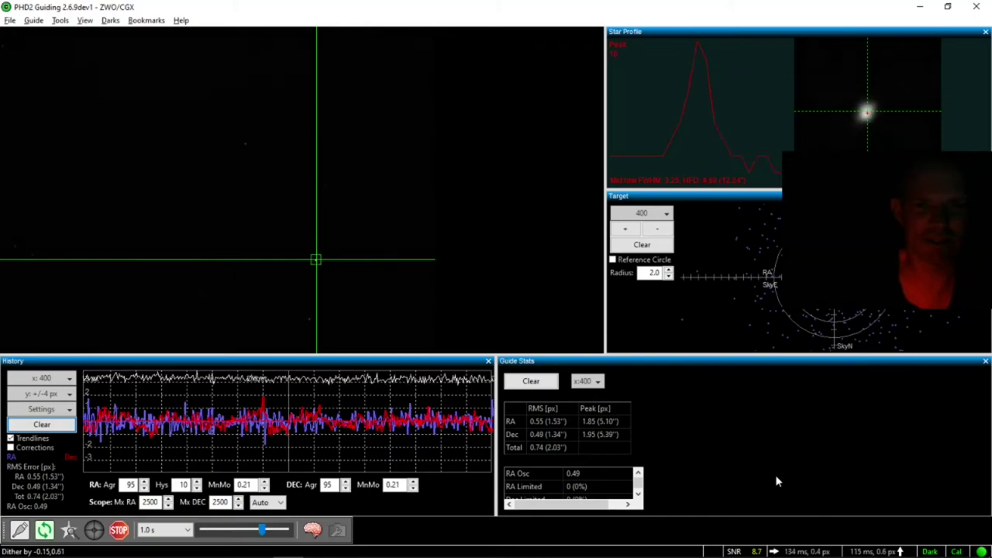
Return to APT and stop the imaging plan from the Camera tab
key(alt+Tab)
key(alt+Tab)
key(alt+Tab)
key(alt+Tab)
key(alt+Tab)
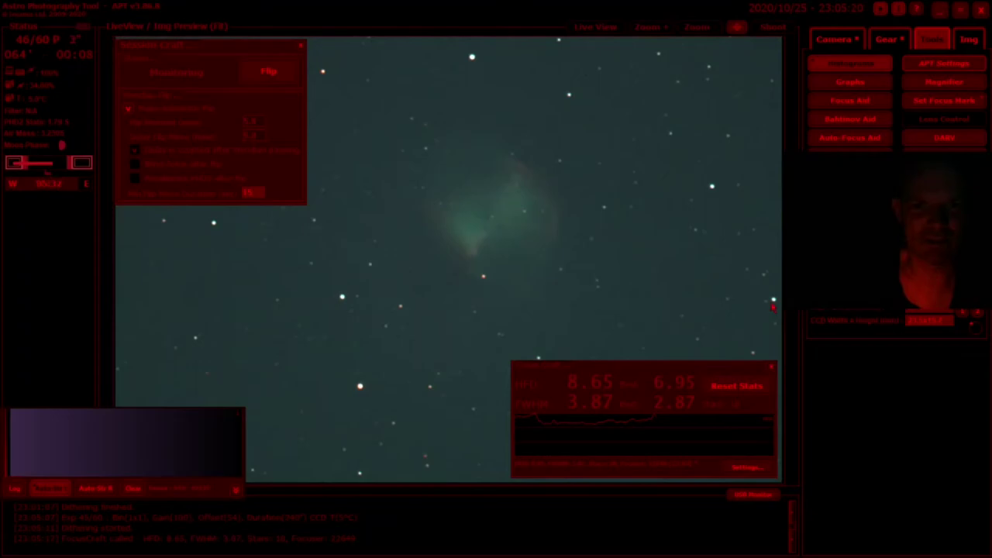
click(834, 43)
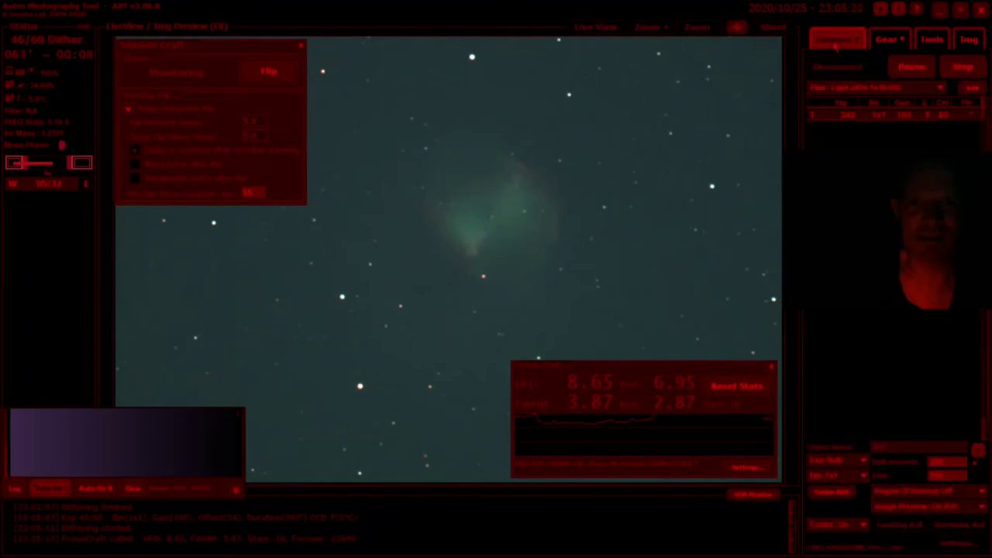
click(965, 69)
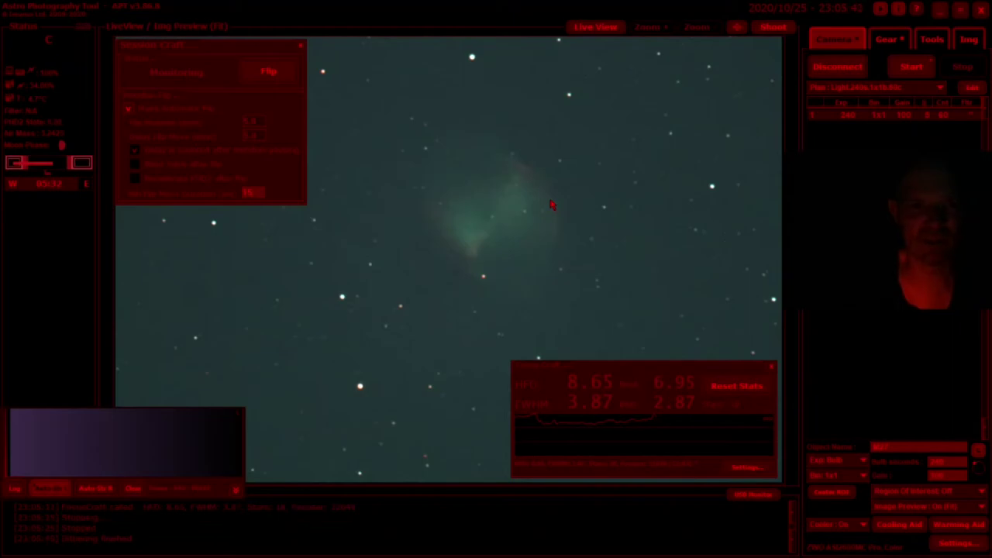
key(alt+Tab)
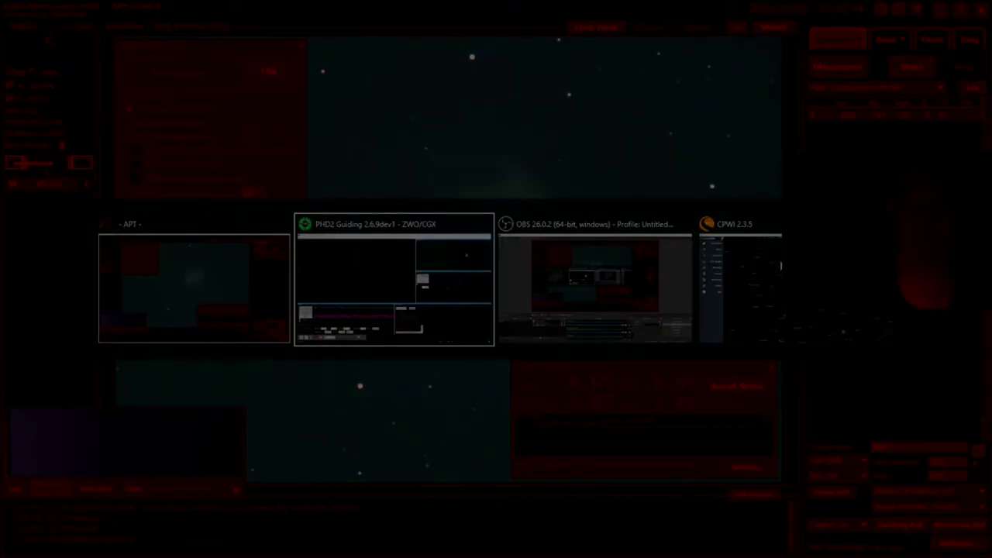